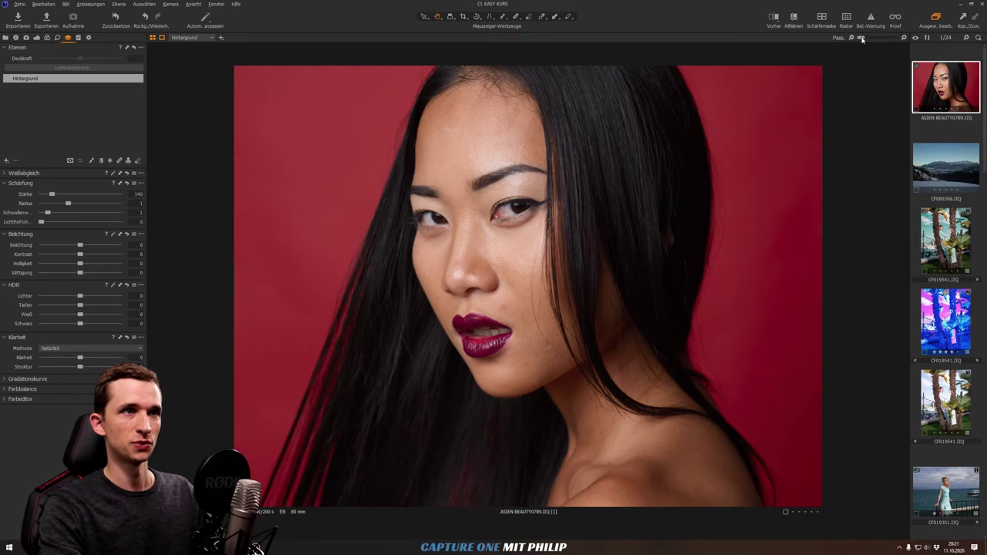
- Zoom to 50% on the model's eyes and nose and show the Basic exposure and clarity tools
{"action": "left_click_drag", "start_coordinate": [862, 38], "coordinate": [871, 37]}
{"action": "scroll", "coordinate": [550, 170], "scroll_direction": "up", "scroll_amount": 3}
{"action": "left_click_drag", "start_coordinate": [573, 337], "coordinate": [570, 381]}
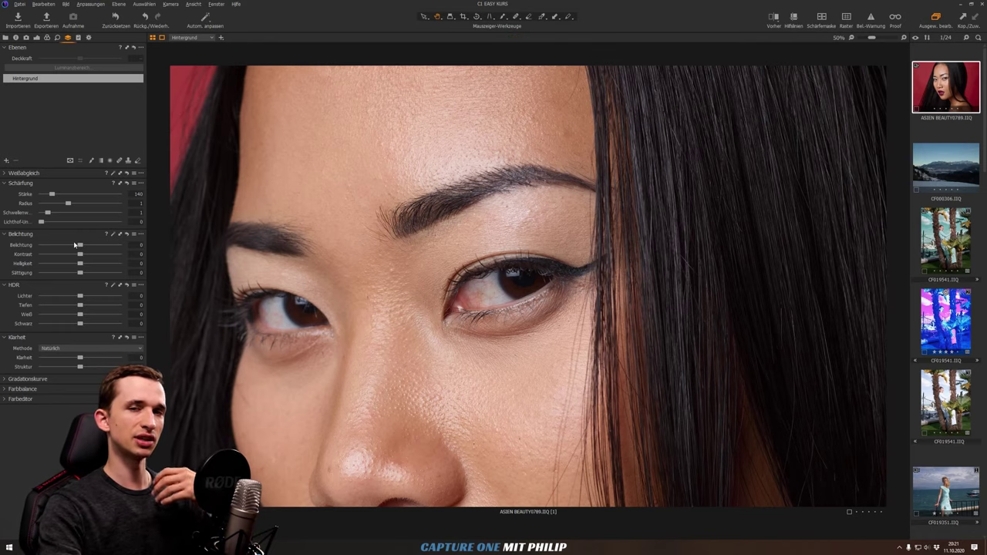
{"action": "left_click", "coordinate": [35, 37]}
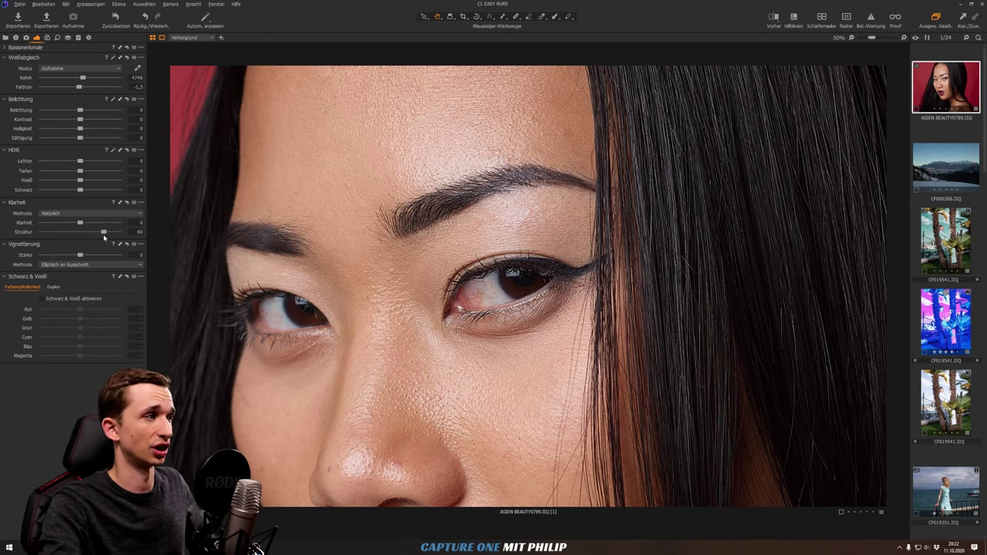
- Compare lower and higher Struktur values with undo, then reset Struktur to 0
{"action": "left_click_drag", "start_coordinate": [103, 232], "coordinate": [76, 233]}
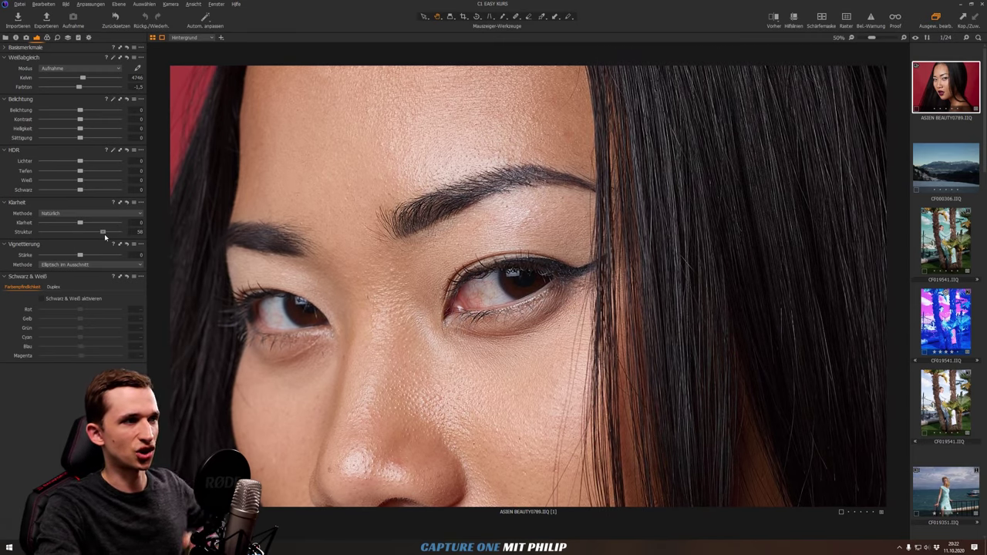
{"action": "left_click_drag", "start_coordinate": [103, 232], "coordinate": [107, 235]}
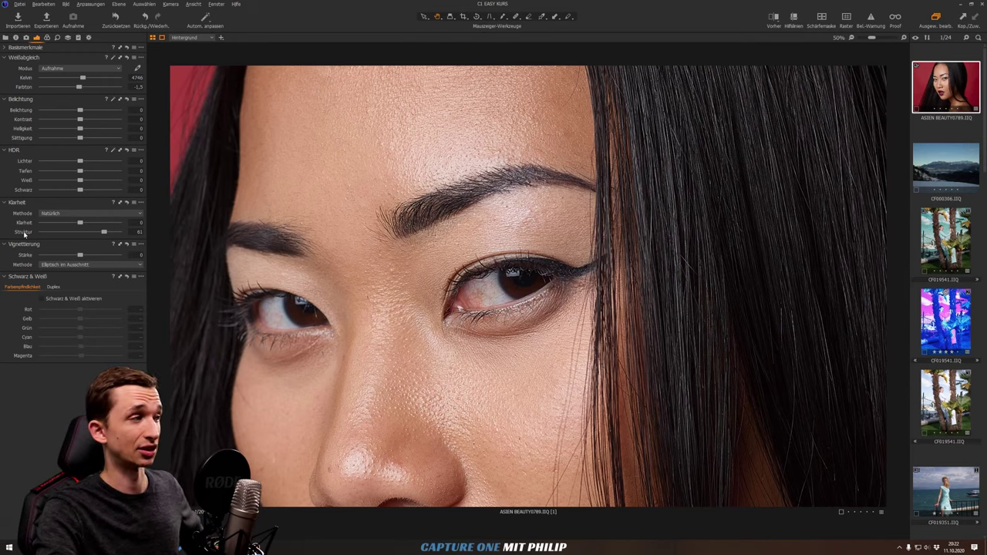
{"action": "key", "text": "ctrl+z"}
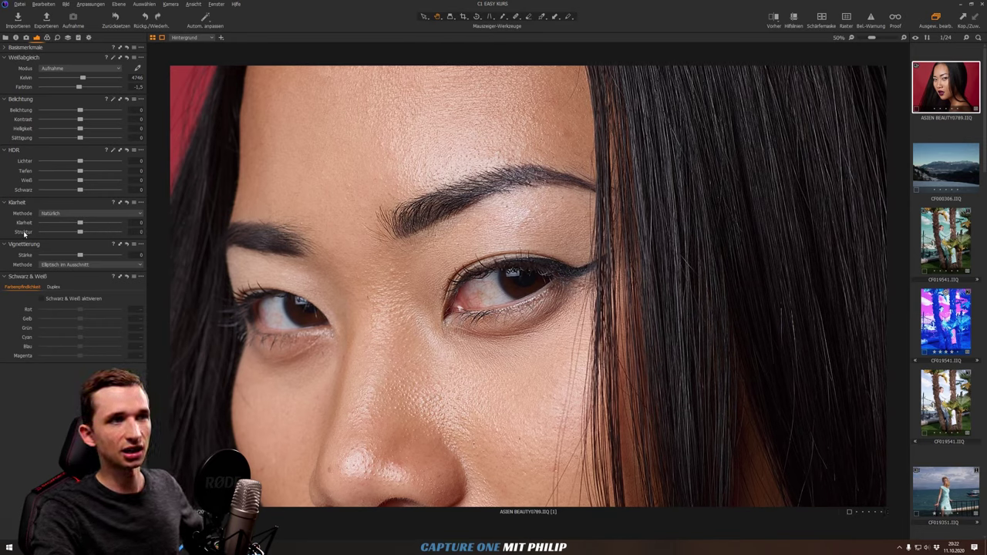
{"action": "key", "text": "ctrl+z"}
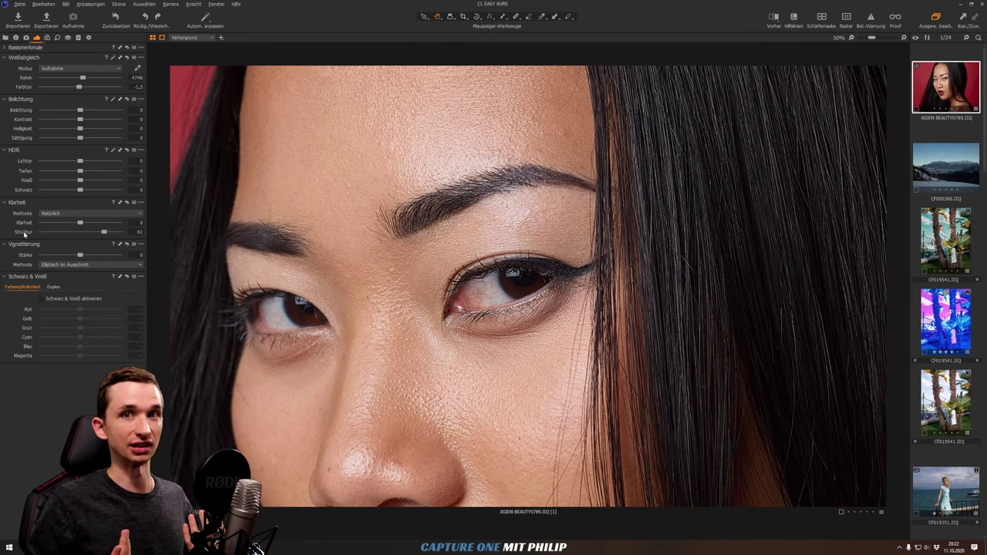
{"action": "double_click", "coordinate": [19, 230]}
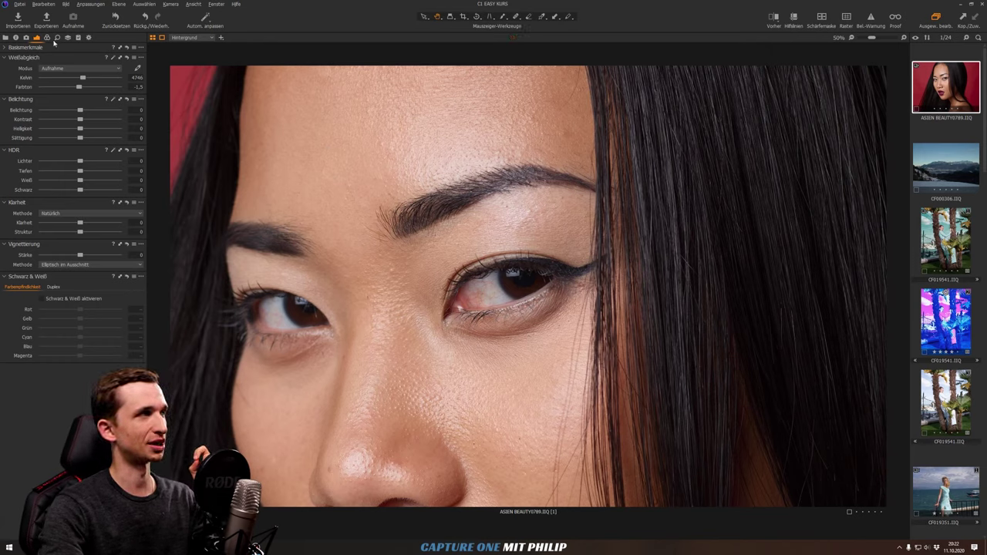
- Show the Details tools and float the Schärfung panel over the photo
{"action": "left_click", "coordinate": [57, 38]}
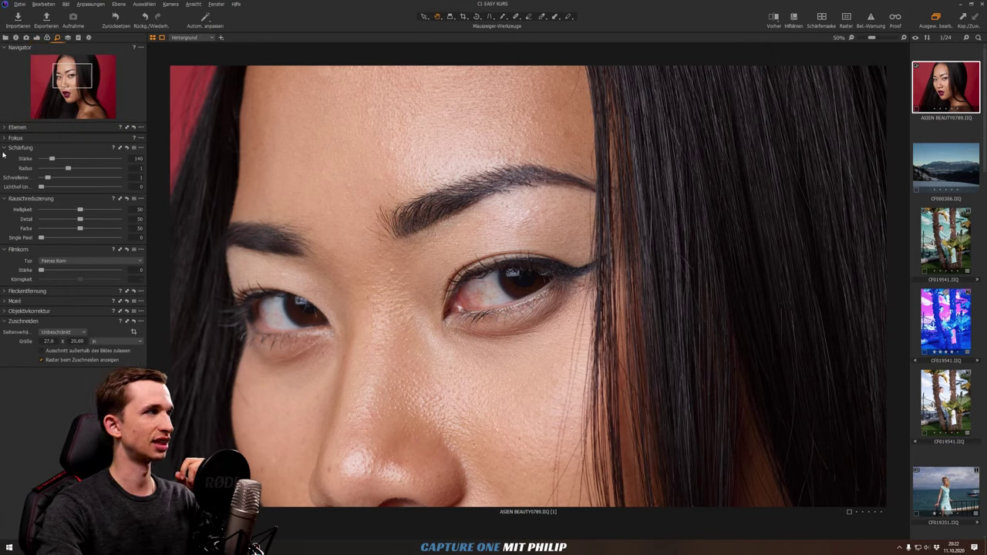
{"action": "mouse_move", "coordinate": [46, 151]}
{"action": "left_mouse_down"}
{"action": "mouse_move", "coordinate": [286, 180]}
{"action": "mouse_move", "coordinate": [266, 180]}
{"action": "left_mouse_up"}
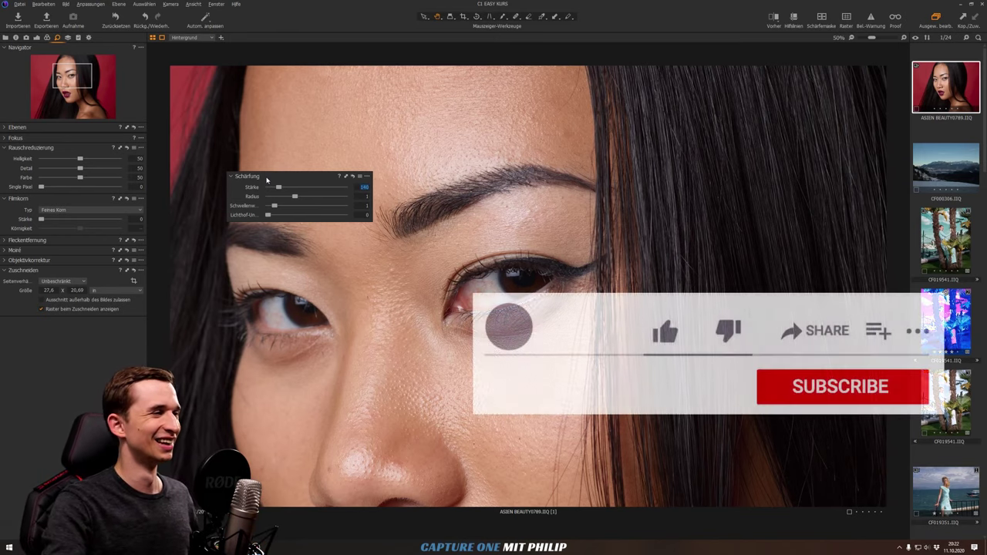
{"action": "left_click_drag", "start_coordinate": [270, 181], "coordinate": [227, 177]}
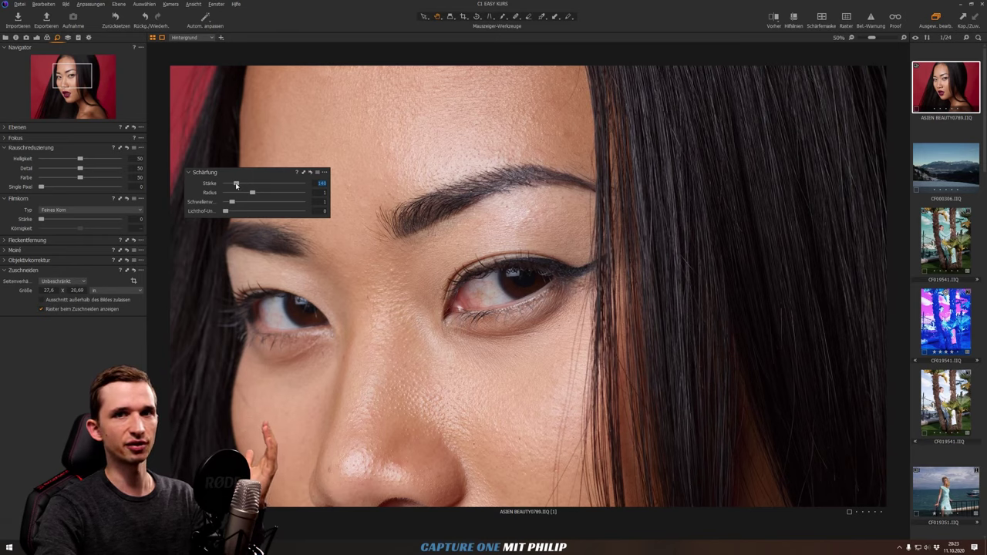
- Push Stärke to 1000, settle Radius at 1.6, then lower Stärke to 550
{"action": "left_click_drag", "start_coordinate": [236, 185], "coordinate": [315, 182]}
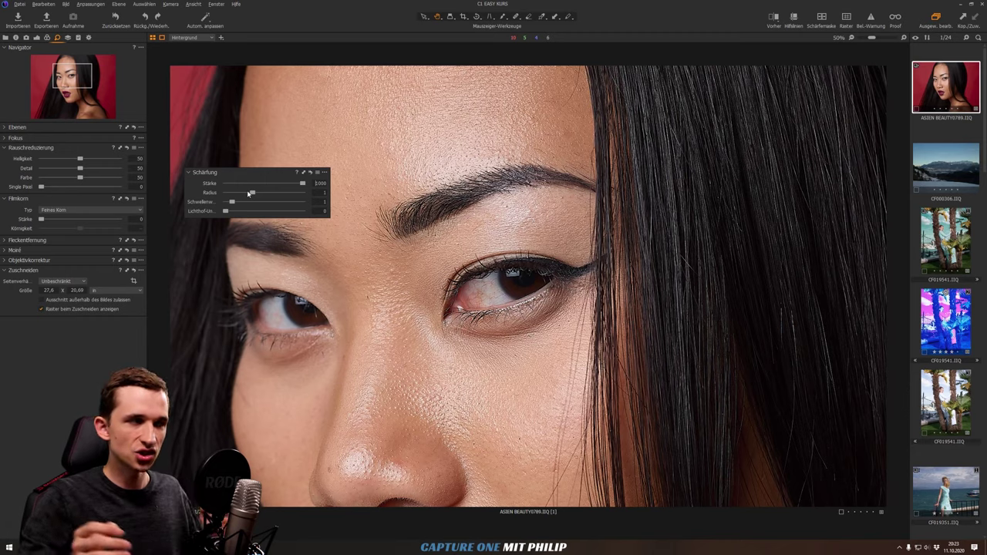
{"action": "left_click_drag", "start_coordinate": [228, 196], "coordinate": [235, 199]}
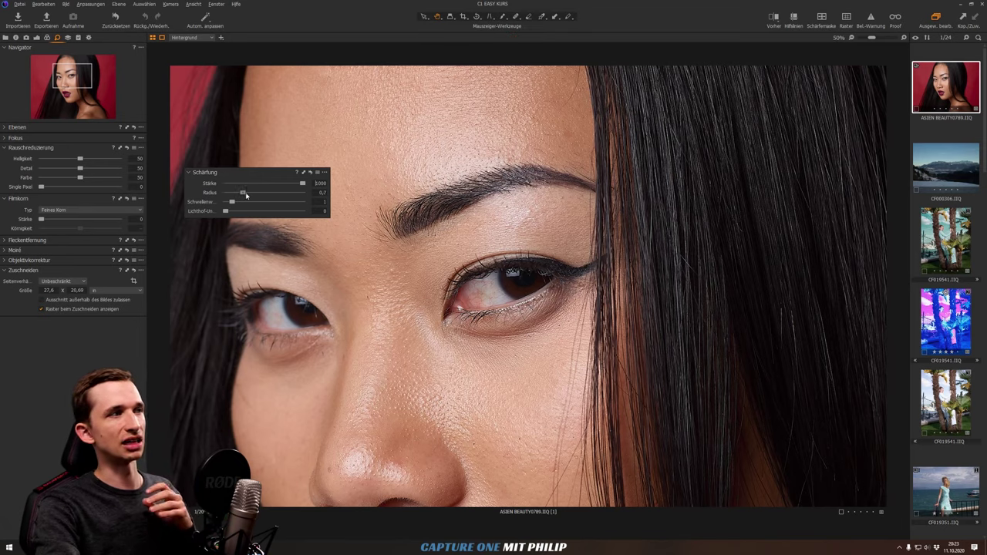
{"action": "left_click_drag", "start_coordinate": [246, 196], "coordinate": [305, 193]}
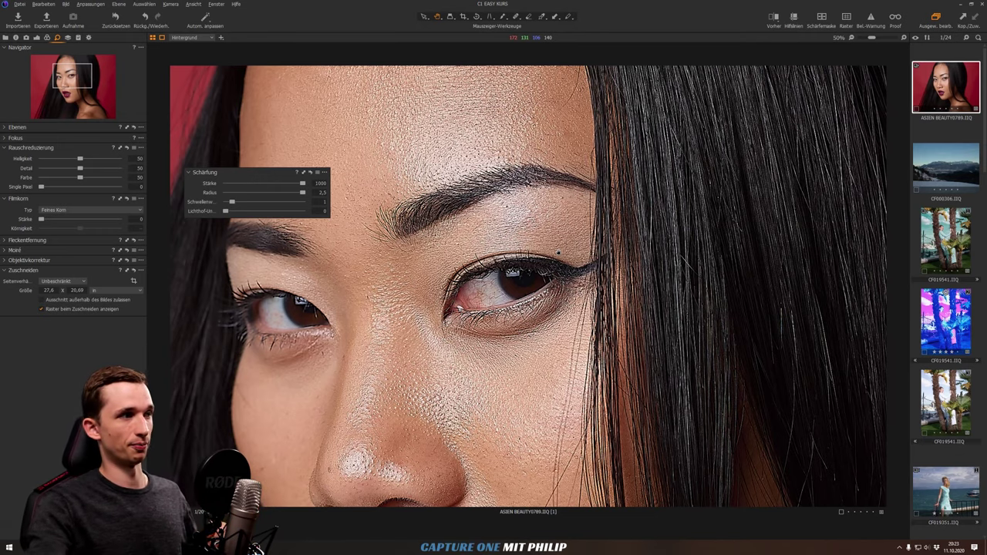
{"action": "left_click_drag", "start_coordinate": [302, 192], "coordinate": [270, 194]}
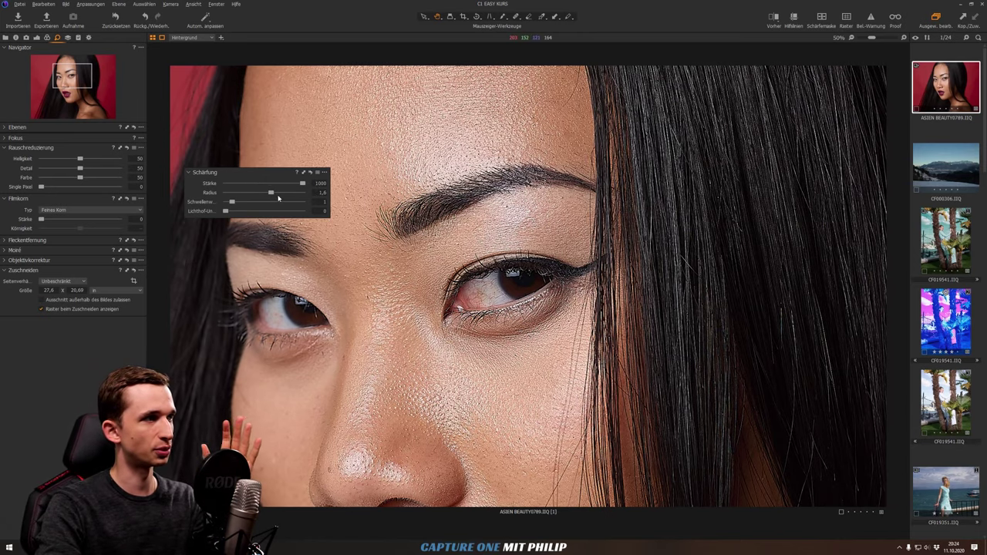
{"action": "mouse_move", "coordinate": [302, 184]}
{"action": "left_mouse_down"}
{"action": "mouse_move", "coordinate": [272, 185]}
{"action": "mouse_move", "coordinate": [282, 188]}
{"action": "left_mouse_up"}
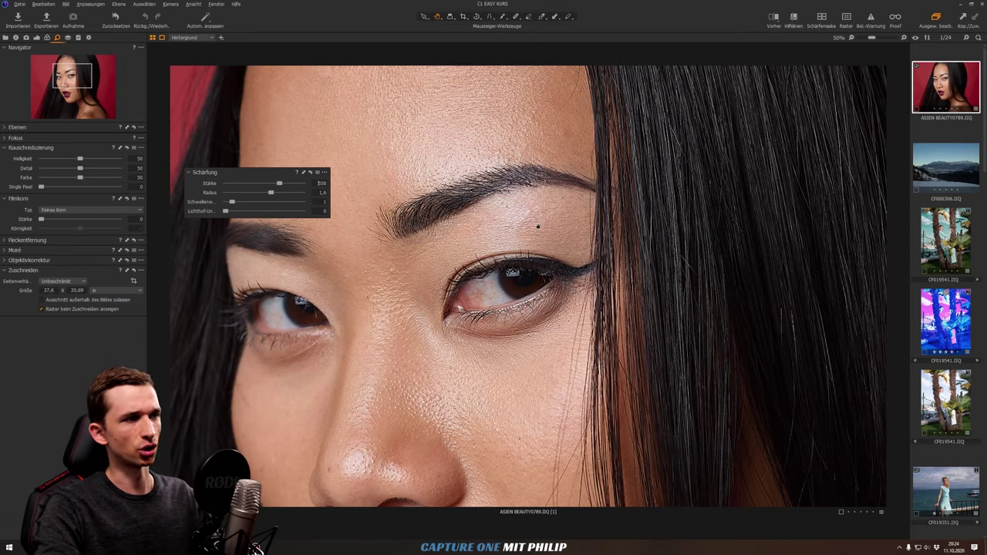
- Zoom to 200% on the eye and raise the sharpening Radius to 1.8
{"action": "scroll", "coordinate": [511, 279], "scroll_direction": "up", "scroll_amount": 2}
{"action": "scroll", "coordinate": [511, 279], "scroll_direction": "up", "scroll_amount": 2}
{"action": "scroll", "coordinate": [511, 279], "scroll_direction": "up", "scroll_amount": 2}
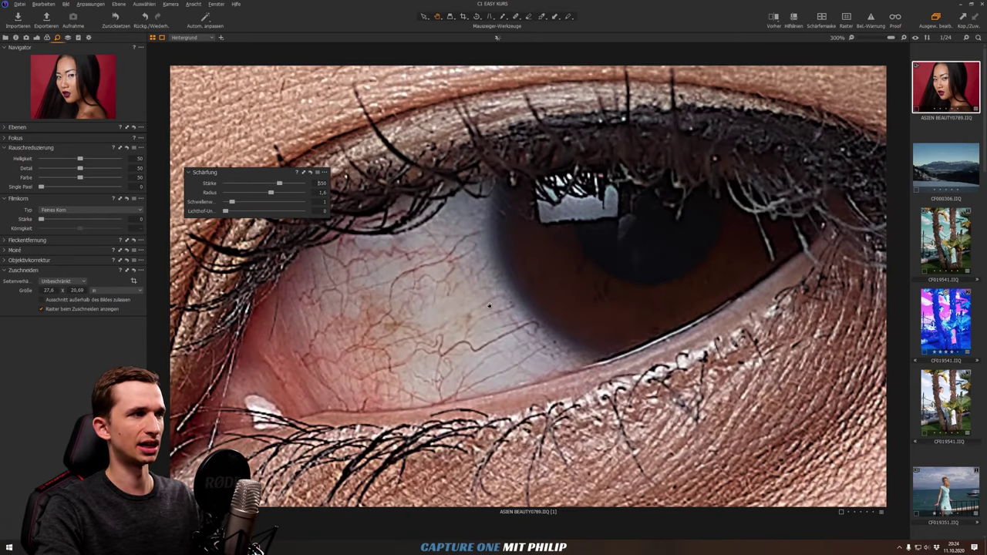
{"action": "left_click_drag", "start_coordinate": [271, 193], "coordinate": [291, 186]}
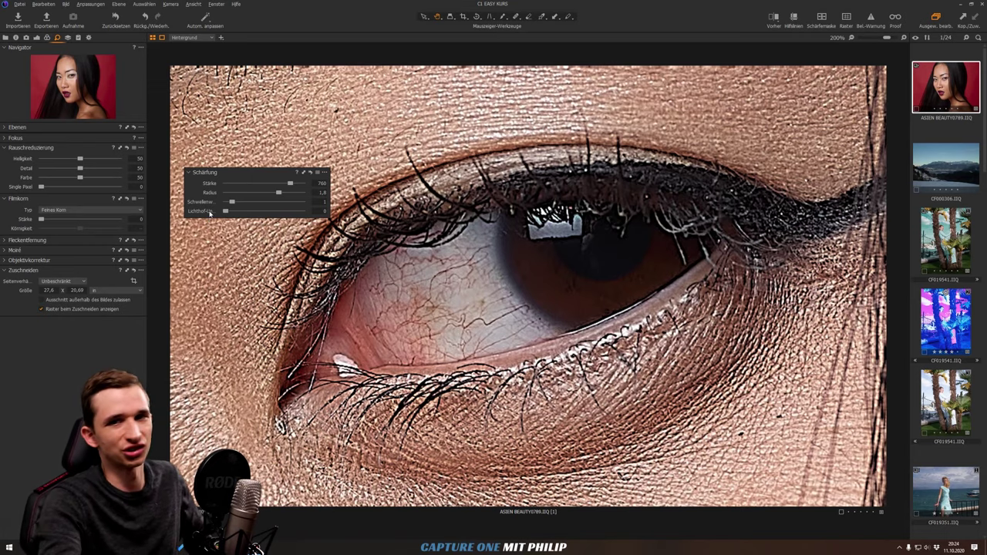
- Compare Lichthof-Unterdrückung at 47 versus 0, then zoom the eye view to 100%
{"action": "left_click", "coordinate": [226, 212]}
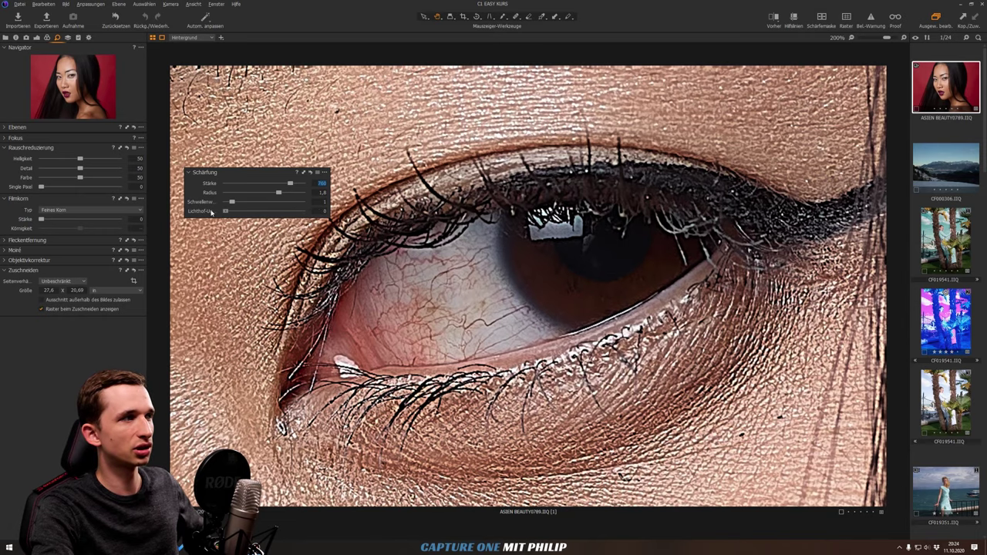
{"action": "left_click_drag", "start_coordinate": [270, 210], "coordinate": [261, 210]}
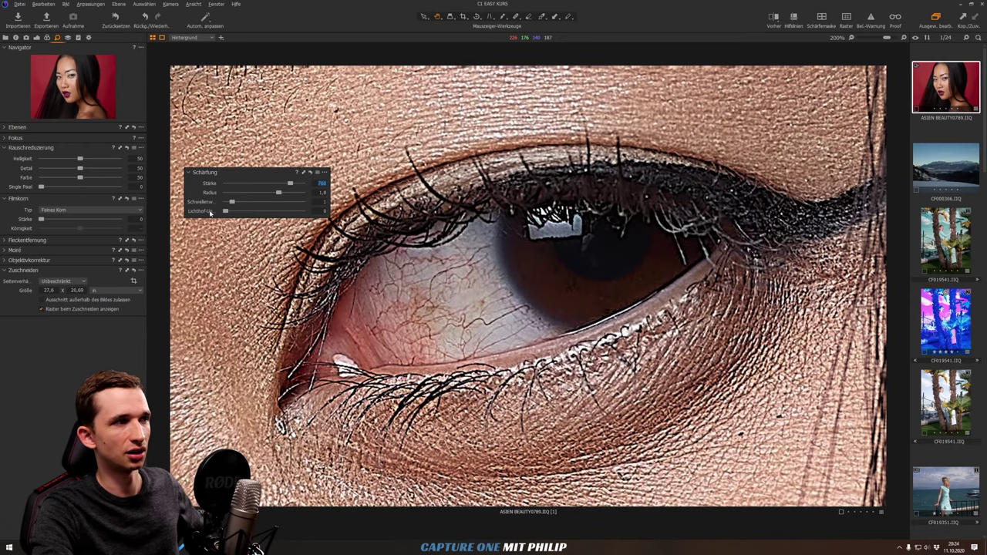
{"action": "left_click", "coordinate": [209, 212]}
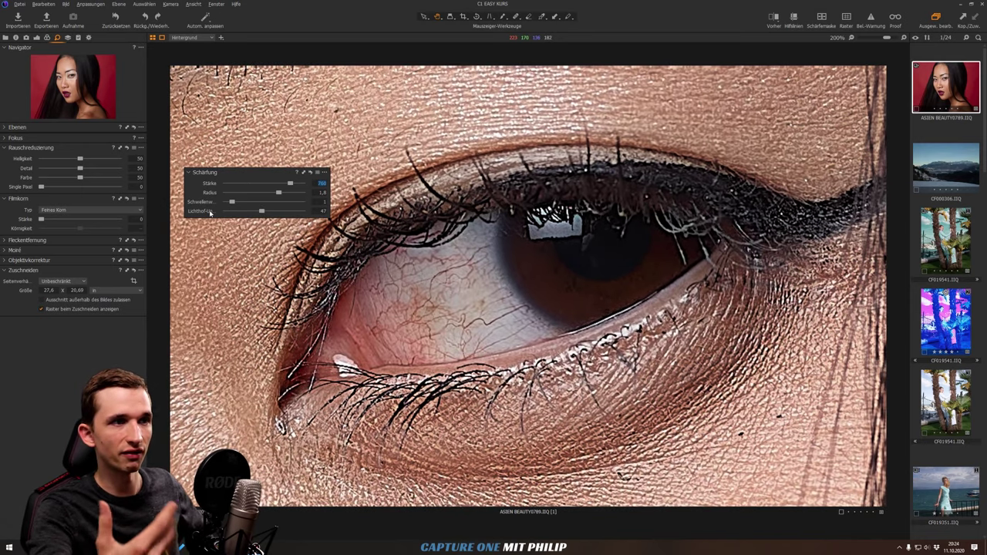
{"action": "left_click", "coordinate": [207, 211]}
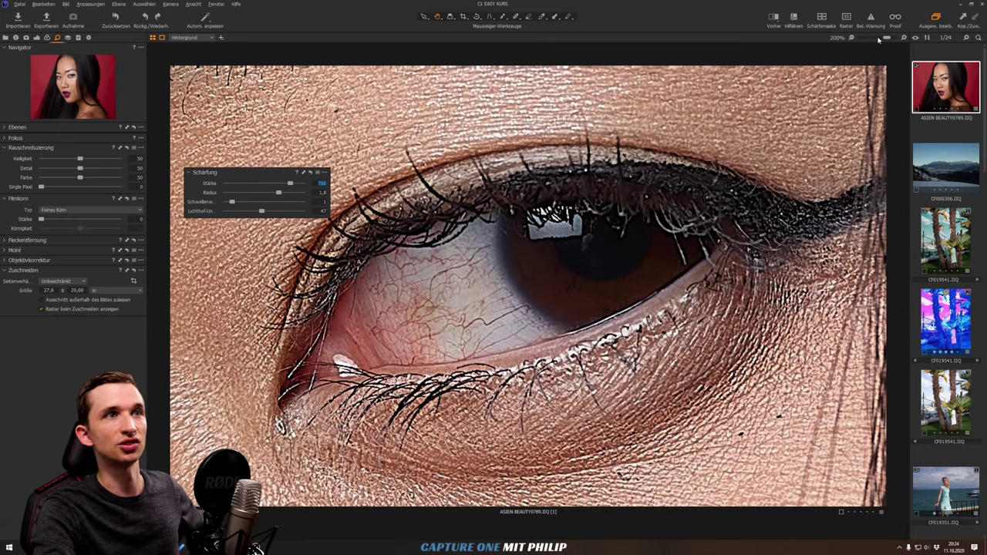
{"action": "left_click", "coordinate": [878, 38]}
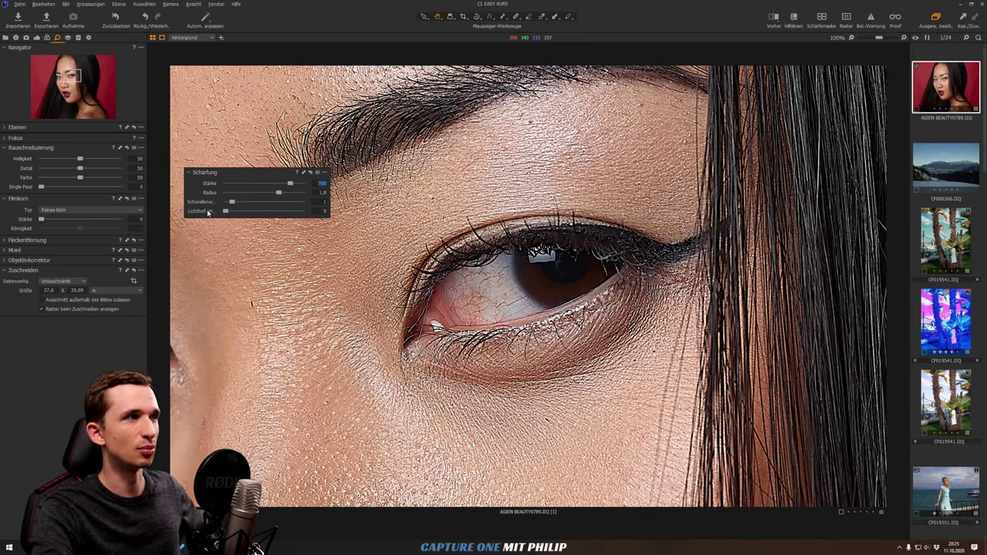
- Set Lichthof-Unterdrückung back to 47, keeping Stärke at 760
{"action": "left_click_drag", "start_coordinate": [208, 212], "coordinate": [210, 215]}
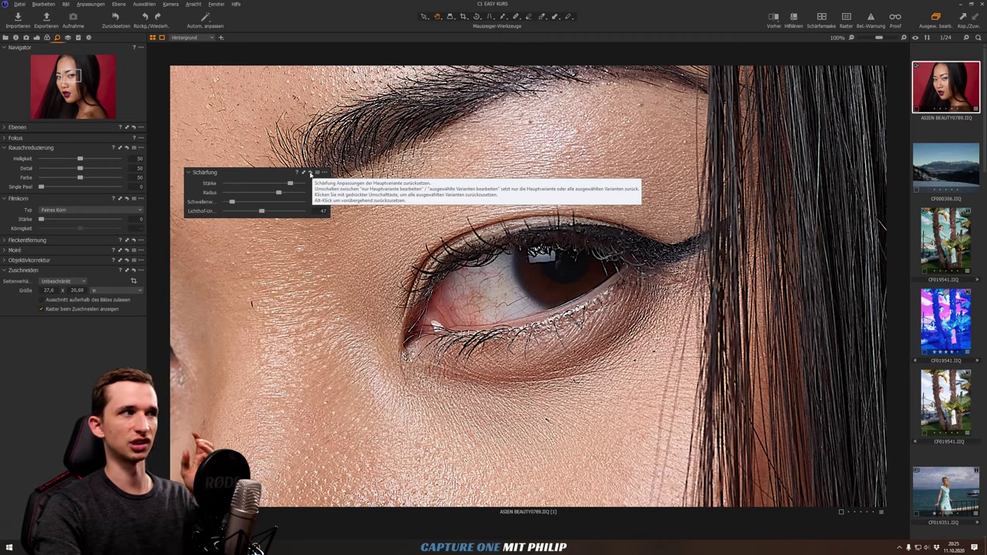
- Reset Schärfung to defaults: Stärke 140, Radius 1, Lichthof-Unterdrückung 0
{"action": "left_click", "coordinate": [310, 173]}
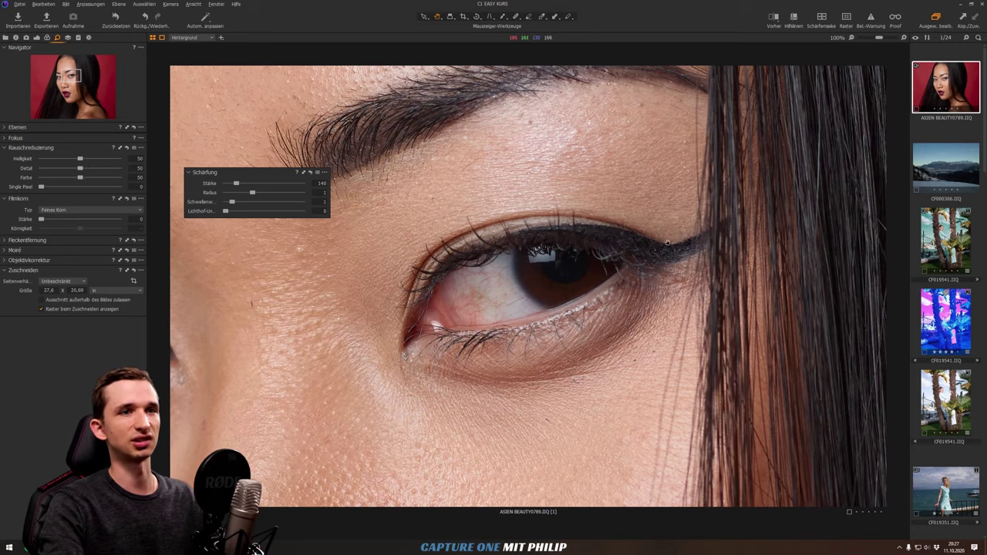
- Set the zoom to Fit and open L1000220.DNG from the filmstrip
{"action": "left_click", "coordinate": [831, 217]}
{"action": "scroll", "coordinate": [949, 342], "scroll_direction": "down", "scroll_amount": 5}
{"action": "scroll", "coordinate": [949, 342], "scroll_direction": "down", "scroll_amount": 2}
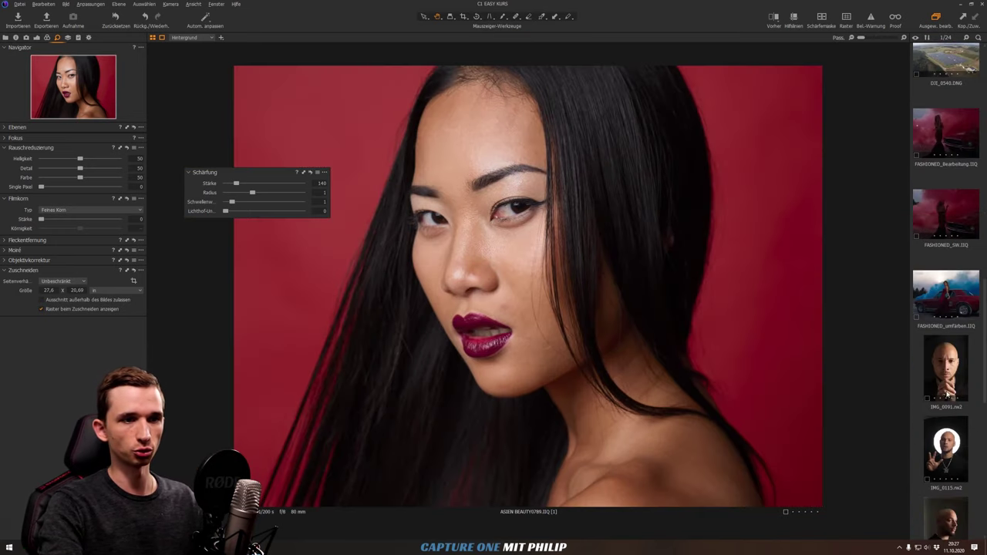
{"action": "scroll", "coordinate": [949, 342], "scroll_direction": "down", "scroll_amount": 2}
{"action": "scroll", "coordinate": [949, 342], "scroll_direction": "down", "scroll_amount": 2}
{"action": "scroll", "coordinate": [949, 342], "scroll_direction": "up", "scroll_amount": 3}
{"action": "left_click", "coordinate": [945, 375]}
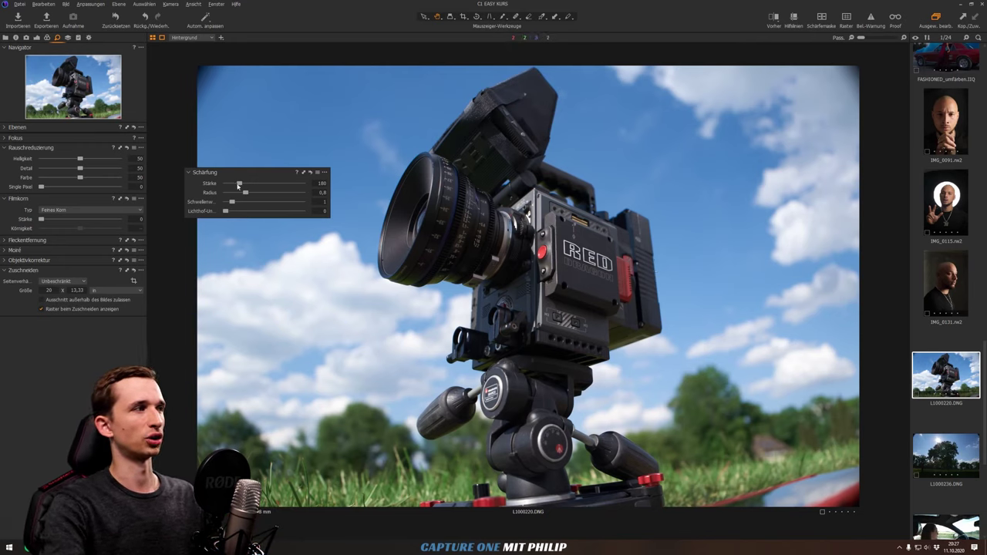
- Dock the floating Schärfung tool back into the left panel below Ebenen
{"action": "left_click_drag", "start_coordinate": [225, 174], "coordinate": [62, 133]}
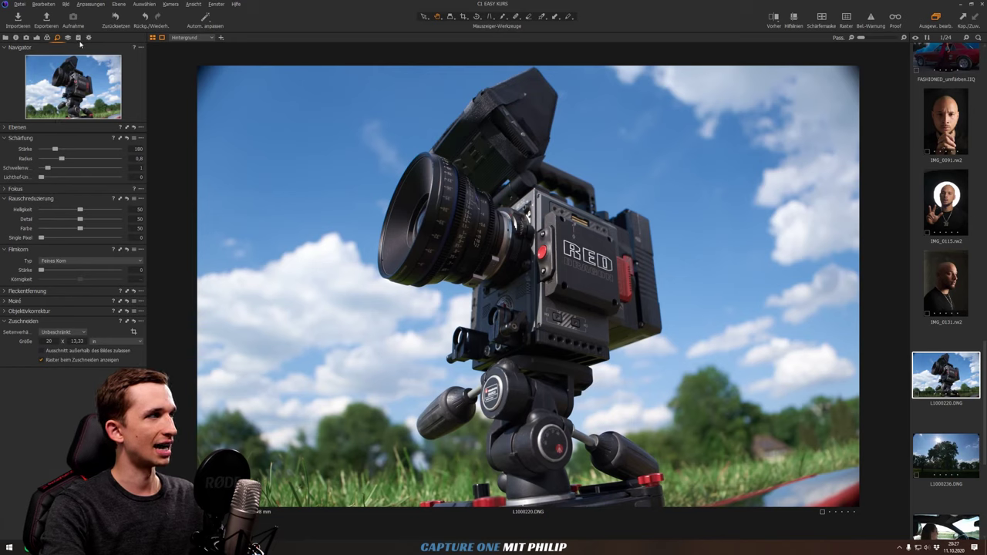
- Add the filled adjustment layer Anpassungsebene 1 above Hintergrund in Ebenen
{"action": "left_click", "coordinate": [67, 38]}
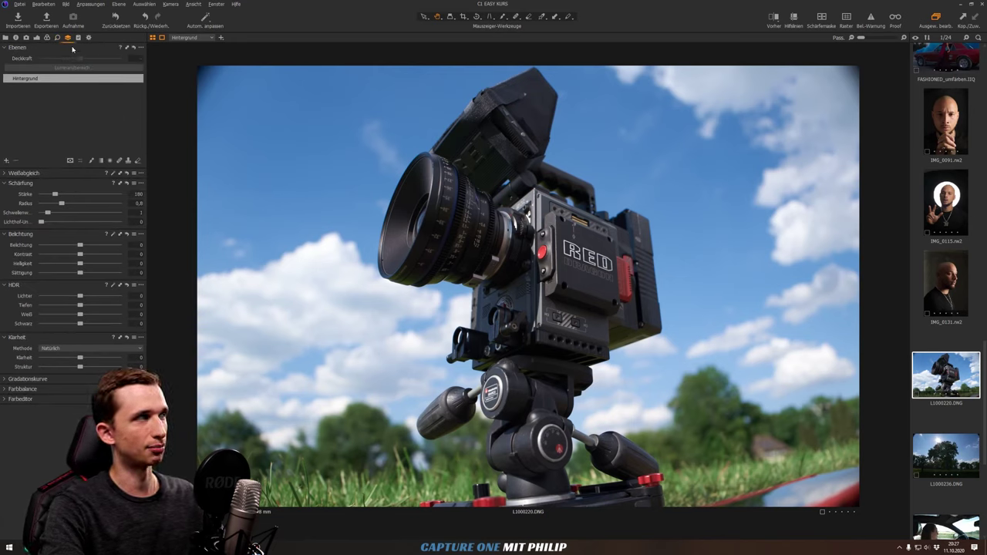
{"action": "left_click", "coordinate": [7, 160]}
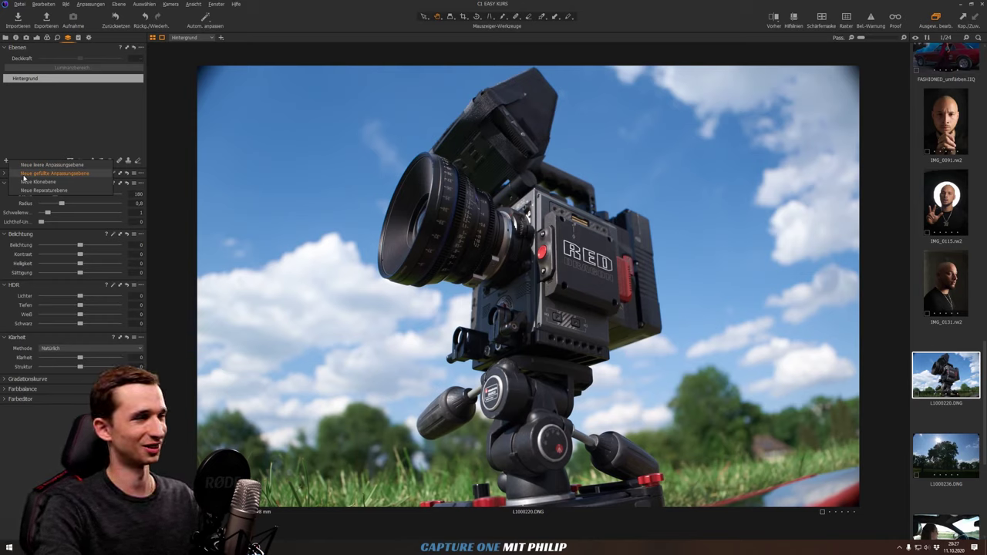
{"action": "left_click", "coordinate": [23, 174]}
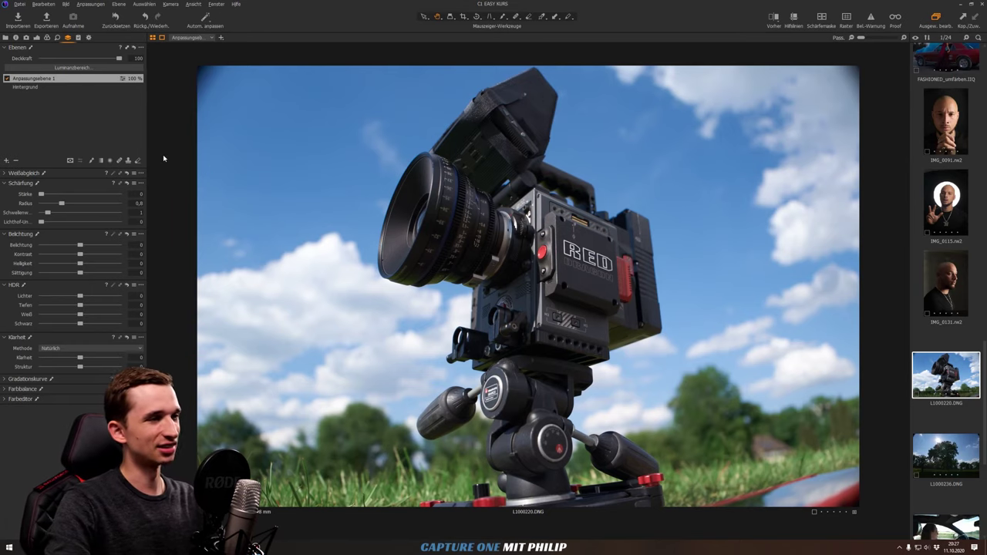
- Set the mask display to 'Graustufenmaske anzeigen' so Anpassungsebene 1's mask appears in grayscale
{"action": "key", "text": "m"}
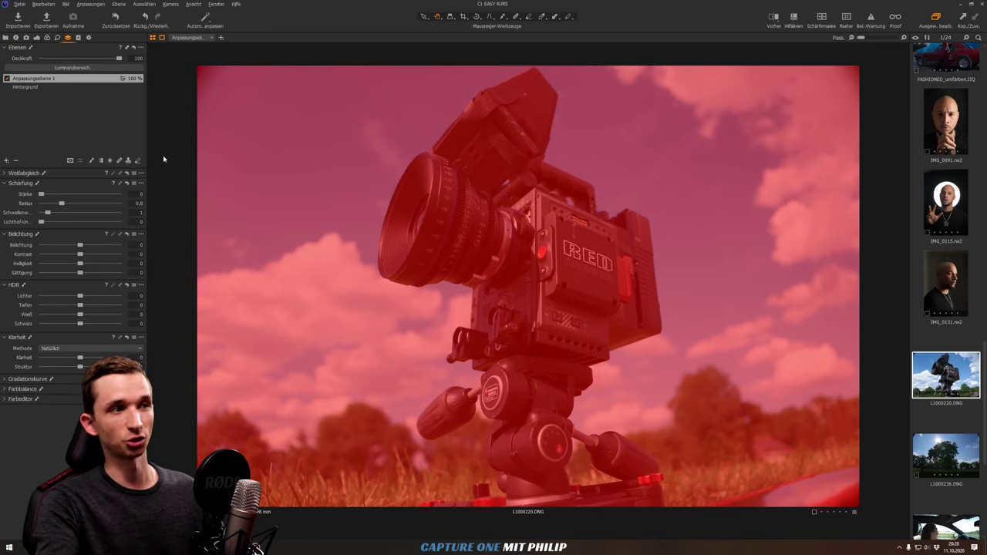
{"action": "key", "text": "m"}
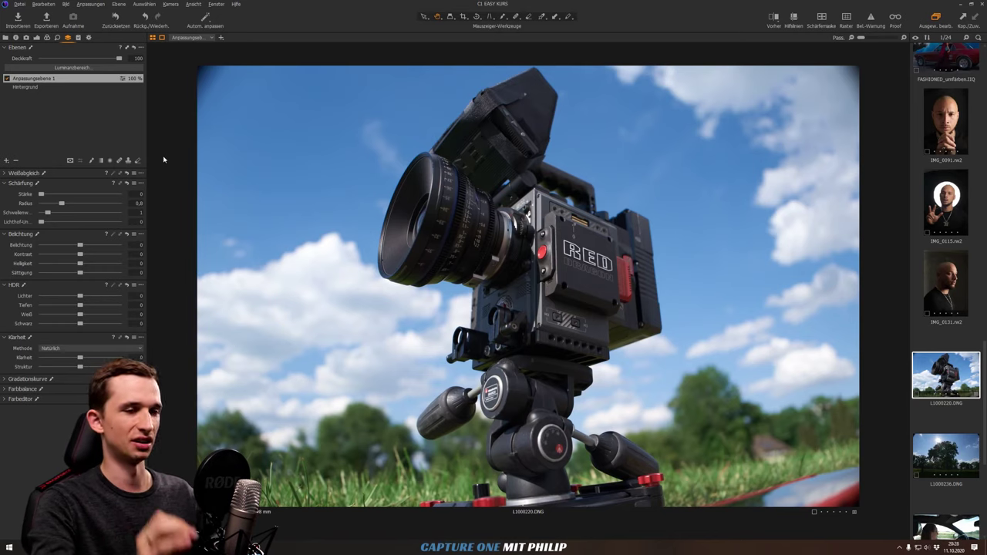
{"action": "left_click", "coordinate": [72, 161]}
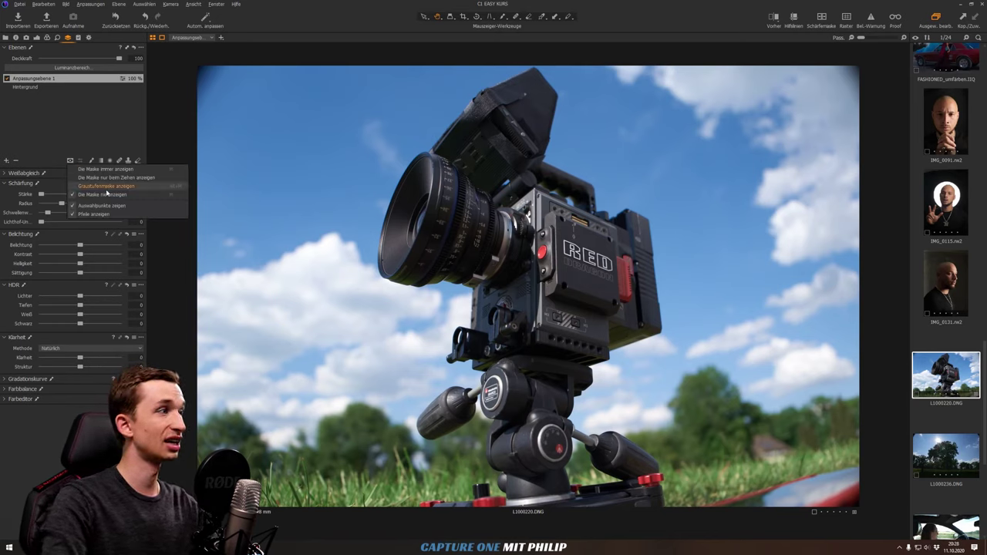
{"action": "left_click", "coordinate": [31, 140]}
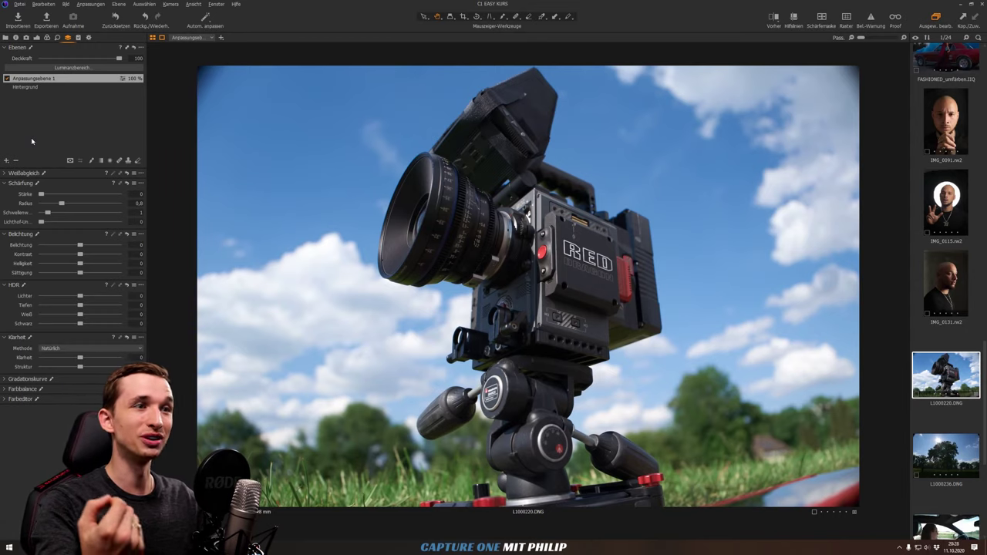
{"action": "key", "text": "m"}
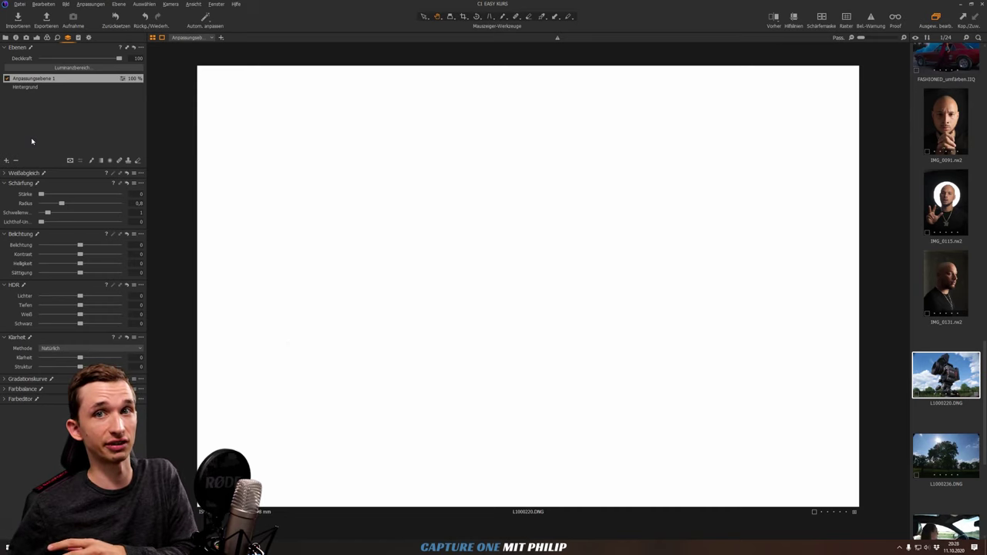
- Set Anpassungsebene 1's Luminanzbereich to 0–115, keeping the dark camera and excluding the sky
{"action": "left_click", "coordinate": [72, 68]}
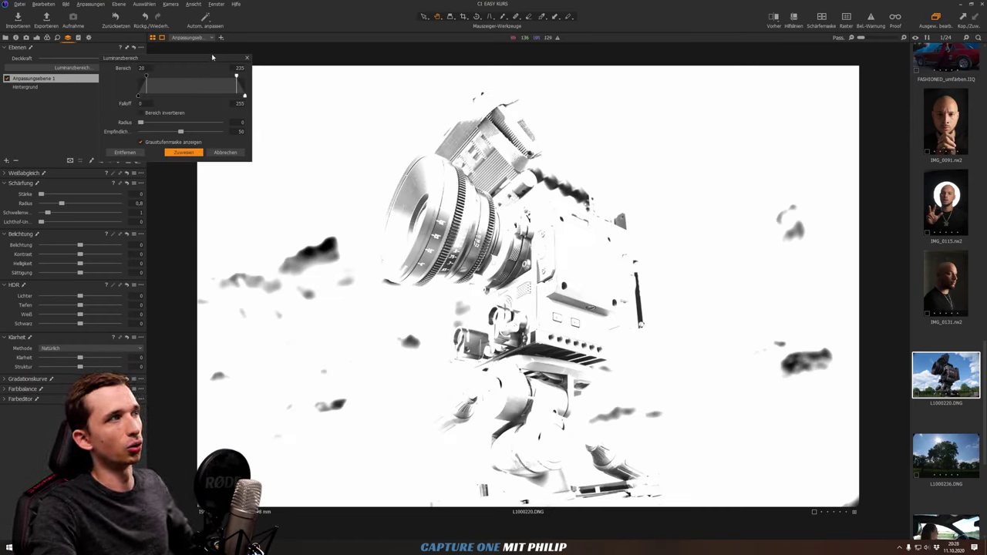
{"action": "mouse_move", "coordinate": [219, 60]}
{"action": "left_mouse_down"}
{"action": "mouse_move", "coordinate": [377, 107]}
{"action": "mouse_move", "coordinate": [318, 93]}
{"action": "left_mouse_up"}
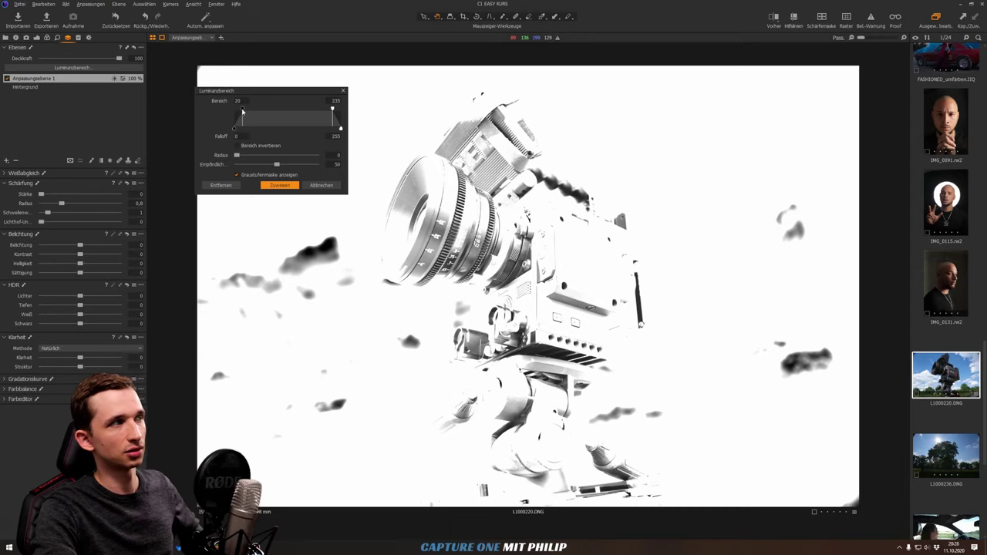
{"action": "left_click_drag", "start_coordinate": [244, 113], "coordinate": [213, 113]}
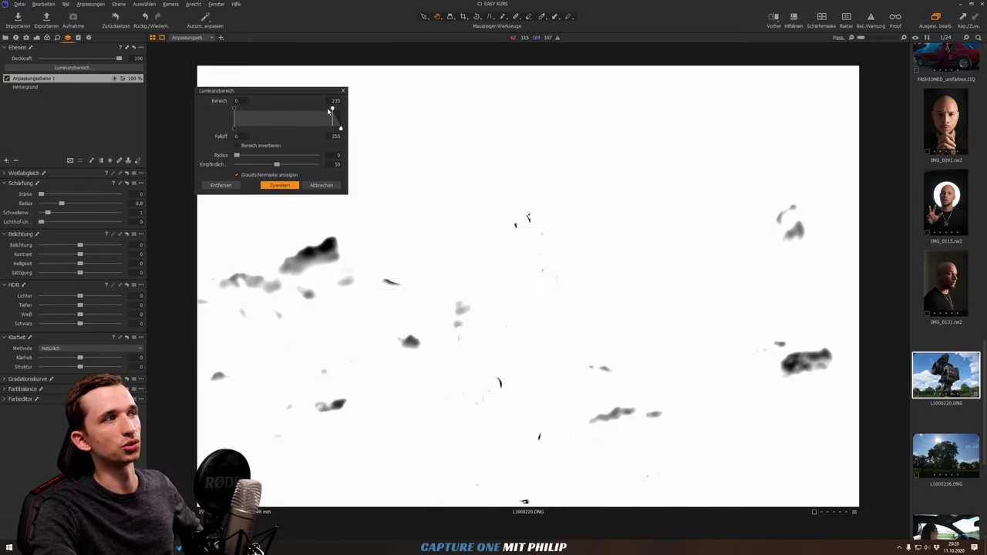
{"action": "left_click_drag", "start_coordinate": [333, 110], "coordinate": [365, 107]}
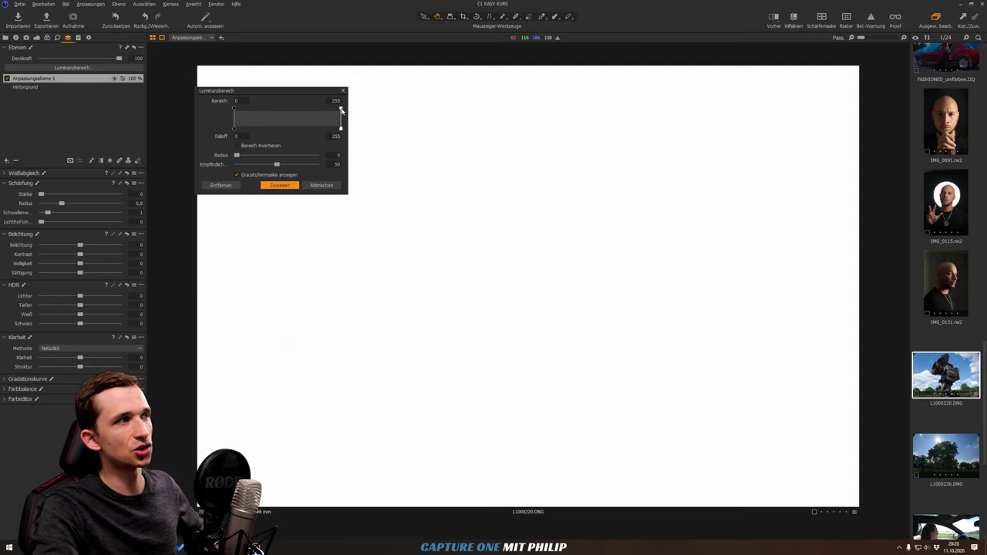
{"action": "left_click_drag", "start_coordinate": [342, 111], "coordinate": [282, 106]}
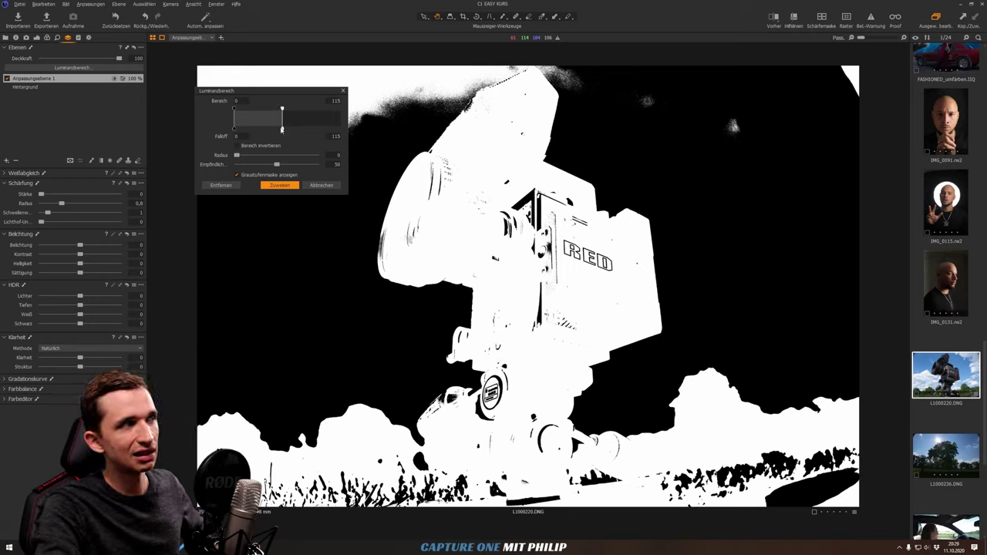
- Test a wider Falloff, then shift the Luminanzbereich range to 122–165 for bright sky edges
{"action": "left_click_drag", "start_coordinate": [282, 129], "coordinate": [292, 133]}
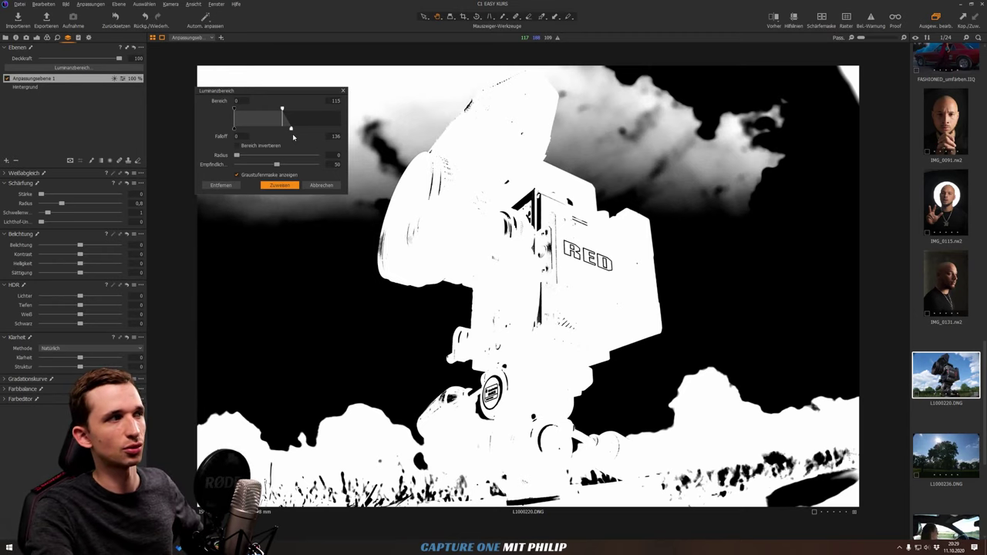
{"action": "left_click_drag", "start_coordinate": [291, 129], "coordinate": [265, 114]}
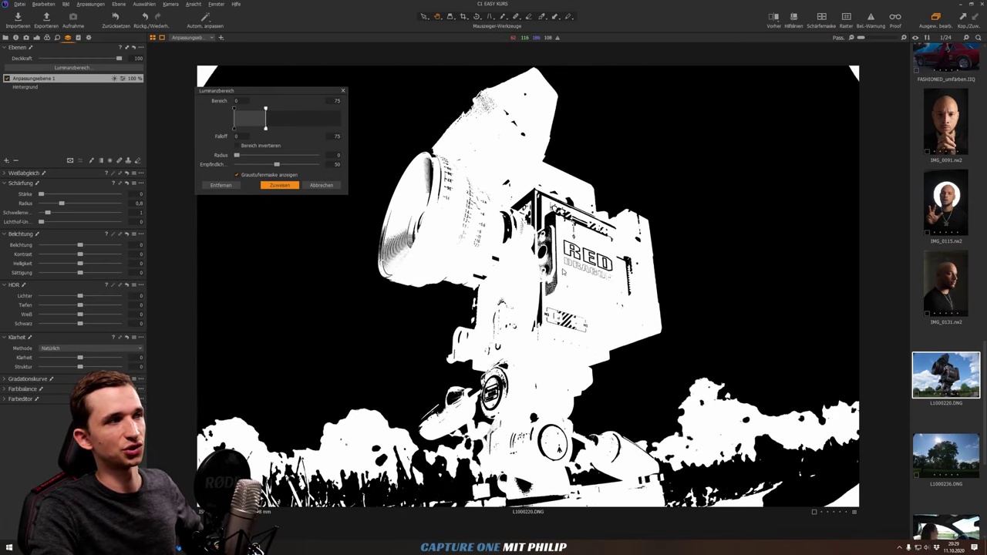
{"action": "left_click_drag", "start_coordinate": [267, 112], "coordinate": [257, 112]}
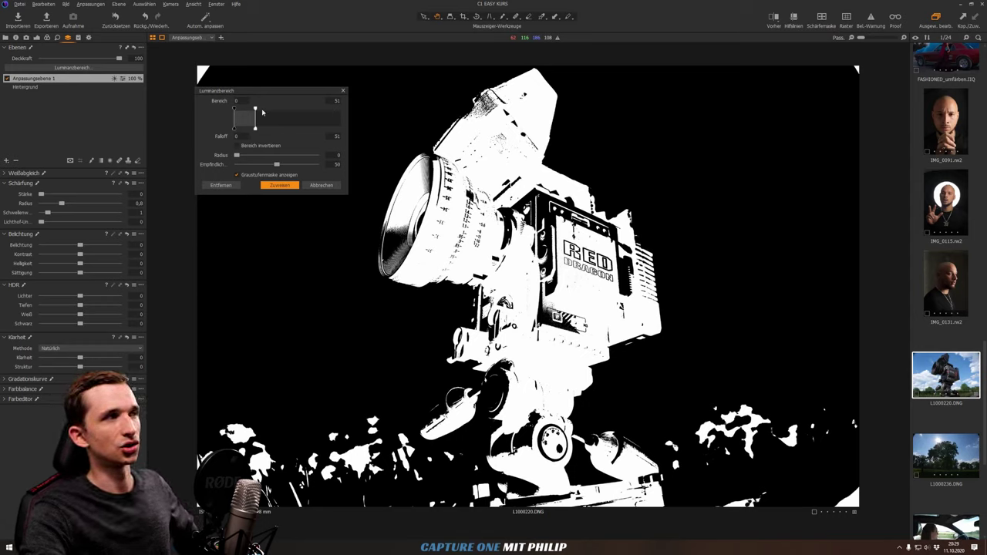
{"action": "left_click_drag", "start_coordinate": [262, 113], "coordinate": [340, 116]}
{"action": "mouse_move", "coordinate": [235, 116]}
{"action": "left_mouse_down"}
{"action": "mouse_move", "coordinate": [301, 117]}
{"action": "mouse_move", "coordinate": [291, 124]}
{"action": "mouse_move", "coordinate": [305, 112]}
{"action": "left_mouse_up"}
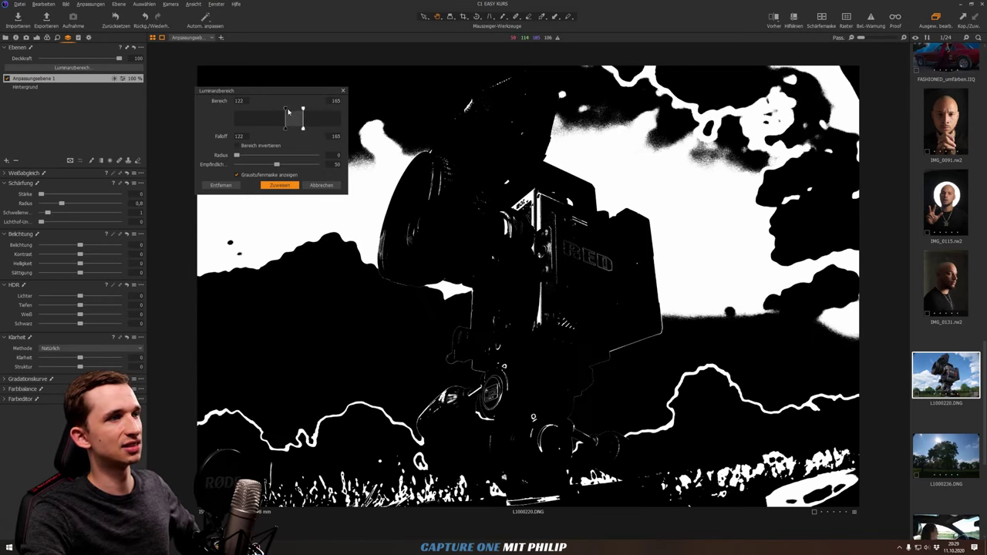
- Lower the range's bottom limit from 122 to 76, giving a 76–110 range
{"action": "mouse_move", "coordinate": [288, 113]}
{"action": "left_mouse_down"}
{"action": "mouse_move", "coordinate": [278, 116]}
{"action": "mouse_move", "coordinate": [294, 111]}
{"action": "left_mouse_up"}
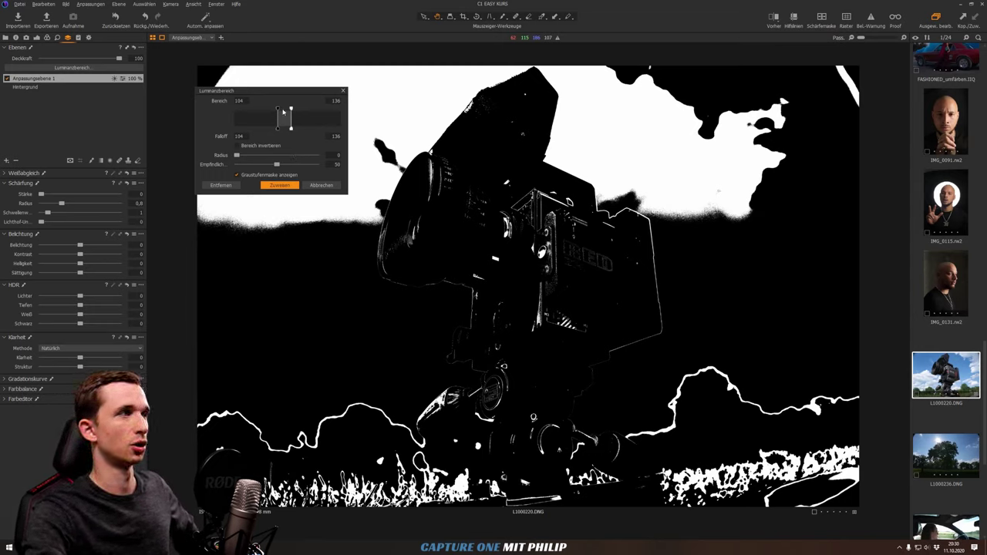
{"action": "mouse_move", "coordinate": [277, 110]}
{"action": "left_mouse_down"}
{"action": "mouse_move", "coordinate": [265, 110]}
{"action": "mouse_move", "coordinate": [280, 113]}
{"action": "left_mouse_up"}
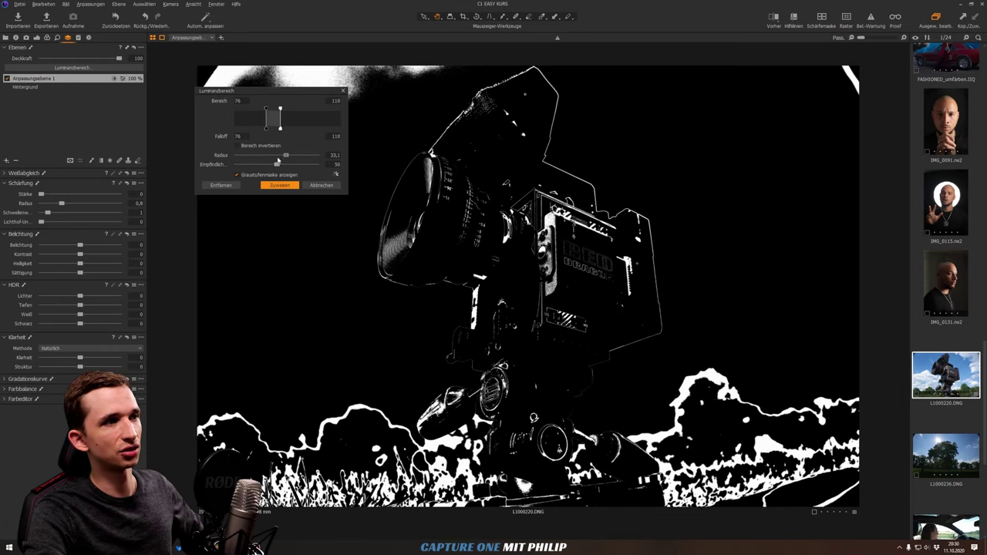
- Set Radius to 0, narrow the range to 76–88, and apply it with Zuweisen
{"action": "left_click_drag", "start_coordinate": [279, 159], "coordinate": [244, 162]}
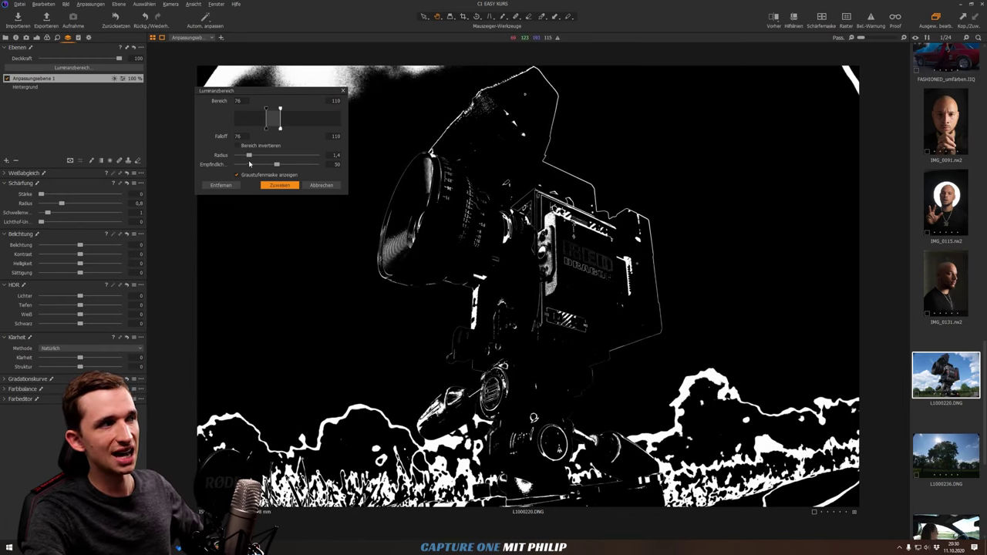
{"action": "left_click_drag", "start_coordinate": [225, 159], "coordinate": [209, 147]}
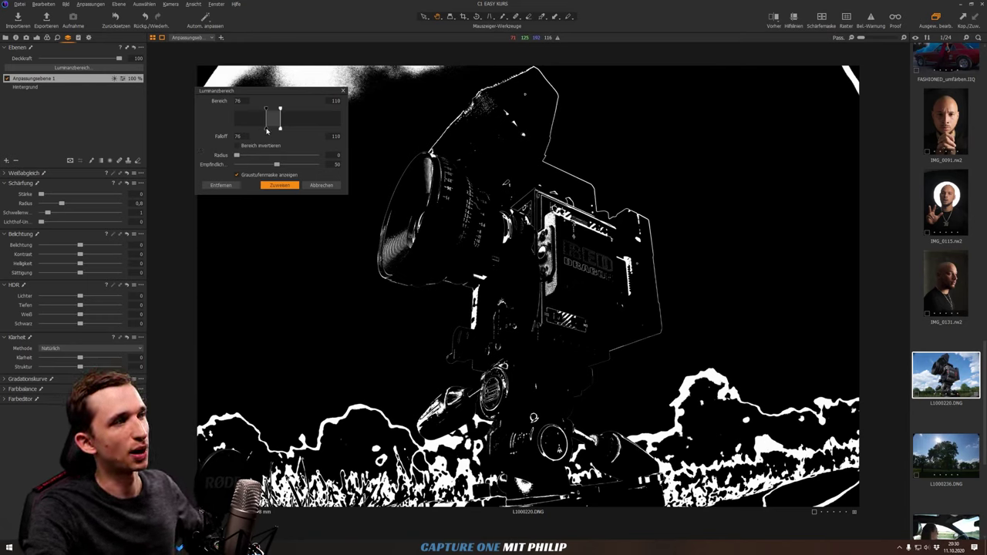
{"action": "left_click_drag", "start_coordinate": [267, 131], "coordinate": [284, 131]}
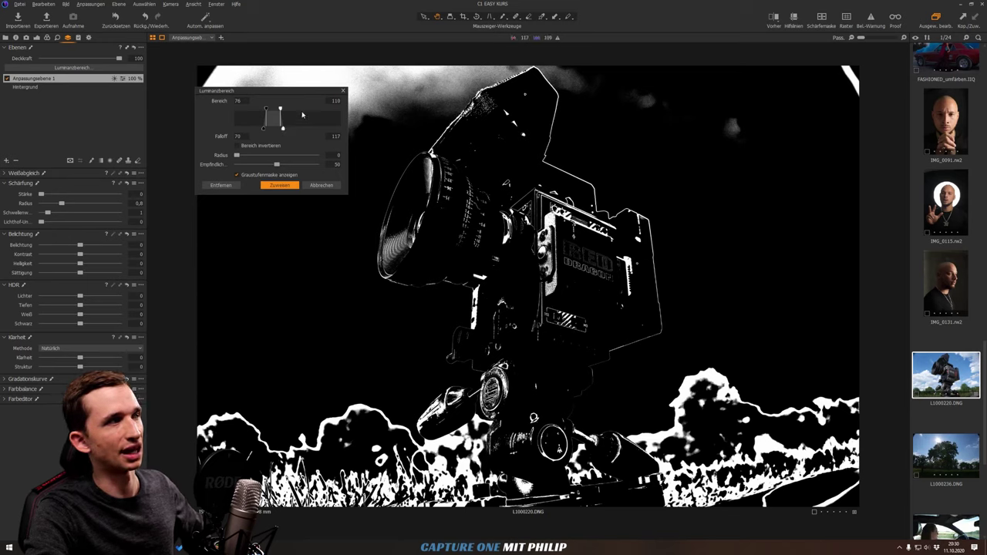
{"action": "mouse_move", "coordinate": [280, 109]}
{"action": "left_mouse_down"}
{"action": "mouse_move", "coordinate": [282, 128]}
{"action": "mouse_move", "coordinate": [270, 108]}
{"action": "left_mouse_up"}
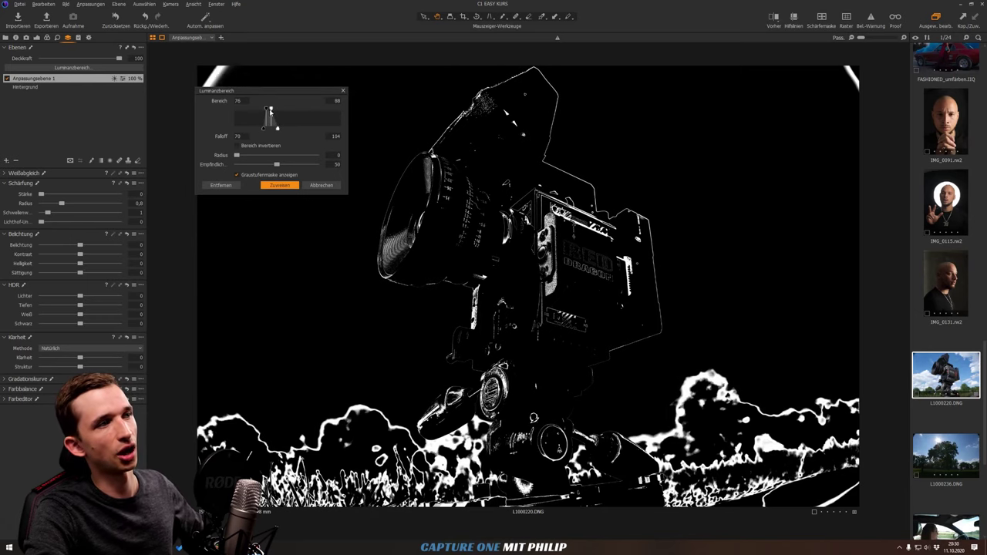
{"action": "left_click", "coordinate": [278, 186]}
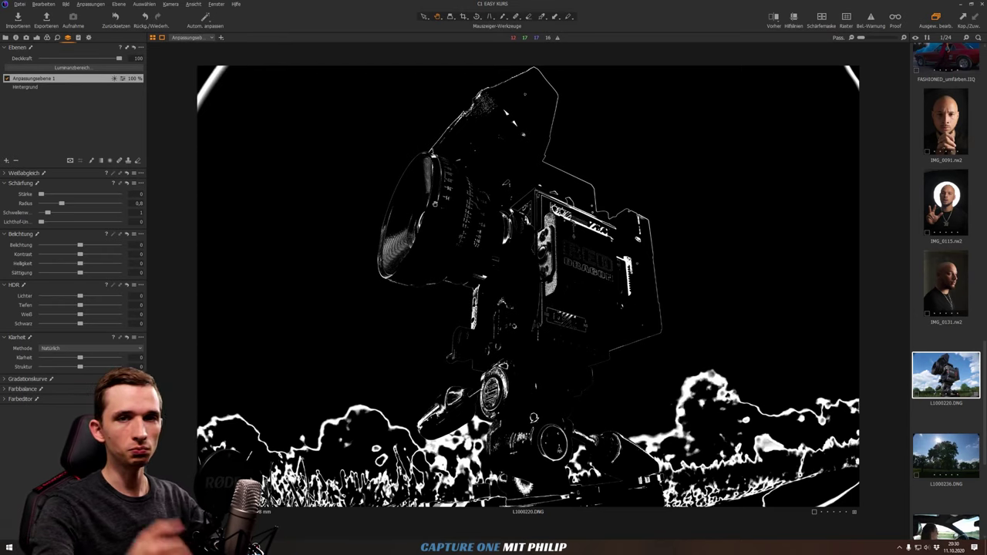
- Hide the mask preview and set the layer's sharpening to Stärke 1000, Radius 2,2
{"action": "key", "text": "m"}
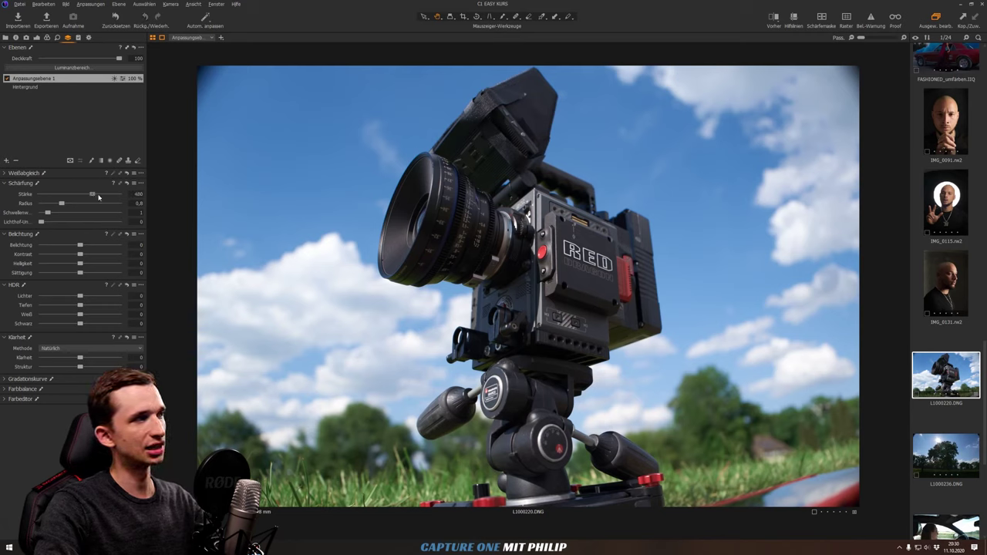
{"action": "left_click_drag", "start_coordinate": [108, 205], "coordinate": [109, 204]}
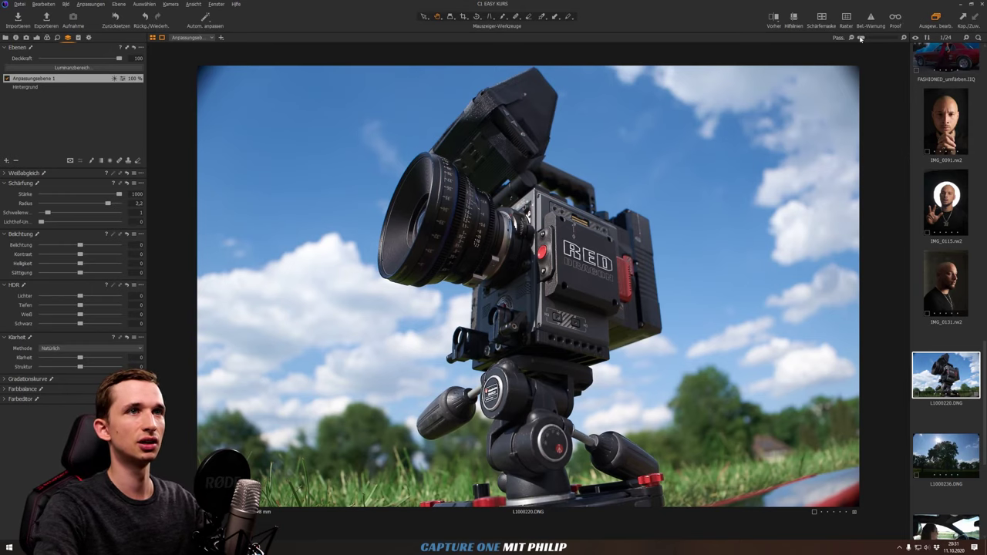
{"action": "left_click_drag", "start_coordinate": [861, 38], "coordinate": [871, 39]}
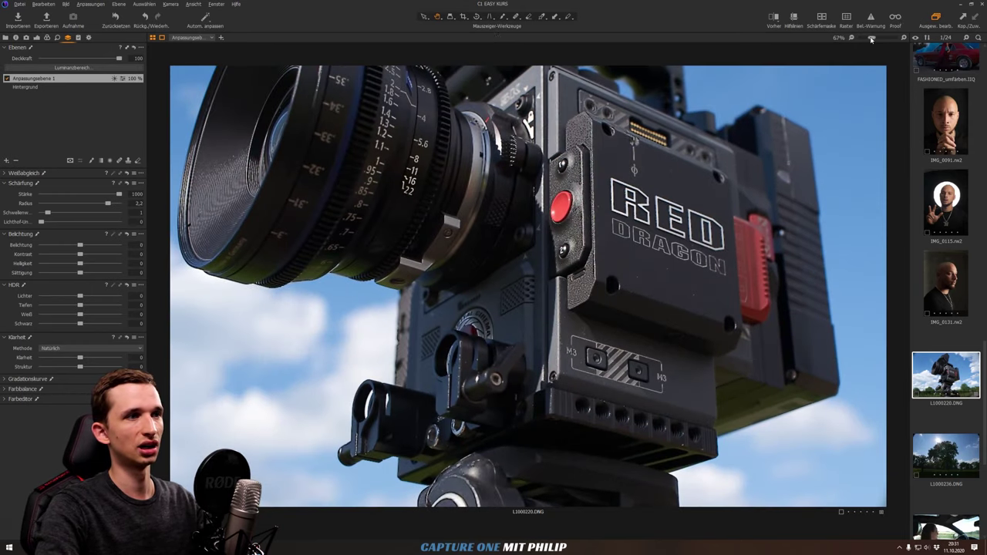
{"action": "left_click_drag", "start_coordinate": [41, 194], "coordinate": [119, 194]}
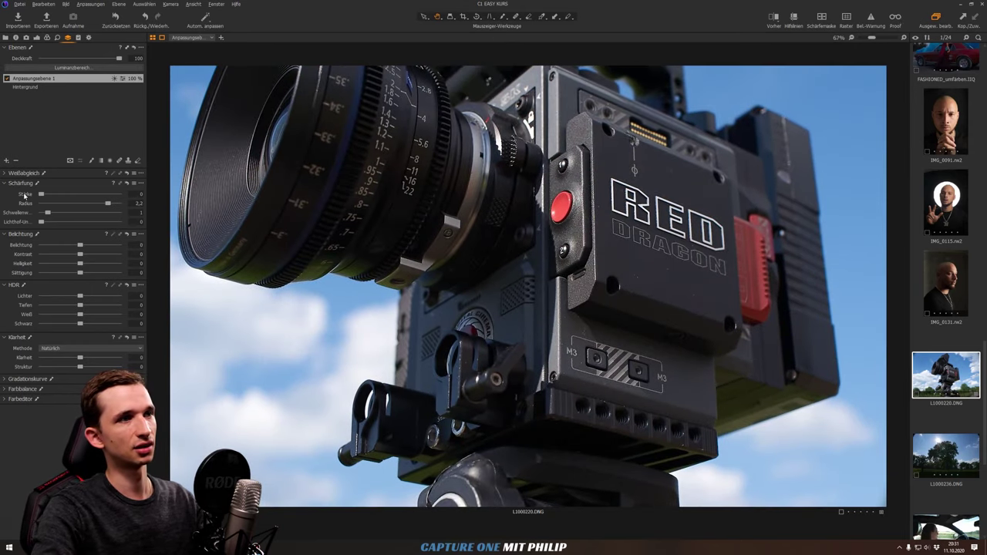
- Compare the sharpening layer on and off, lower its opacity to 52, and fit the photo
{"action": "left_click", "coordinate": [6, 78]}
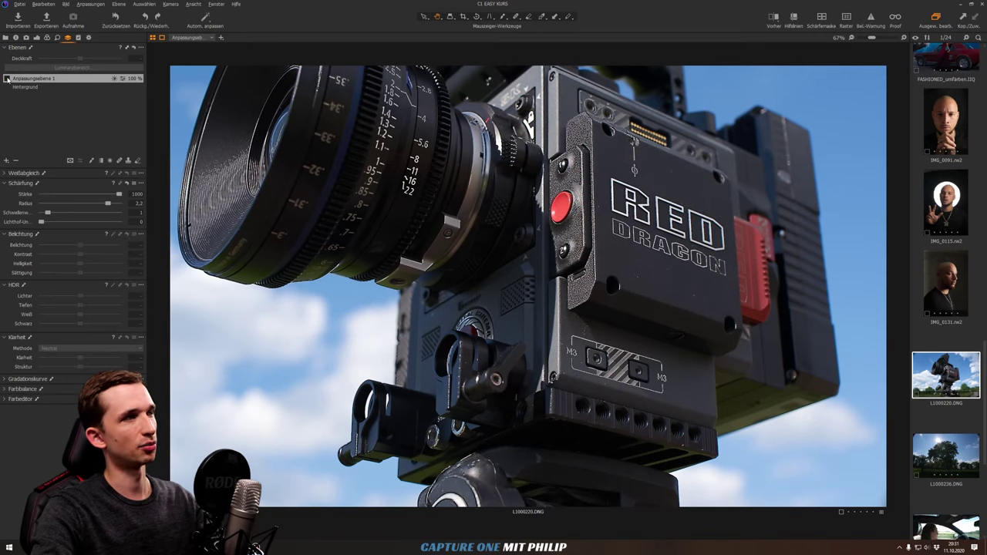
{"action": "left_click", "coordinate": [6, 78]}
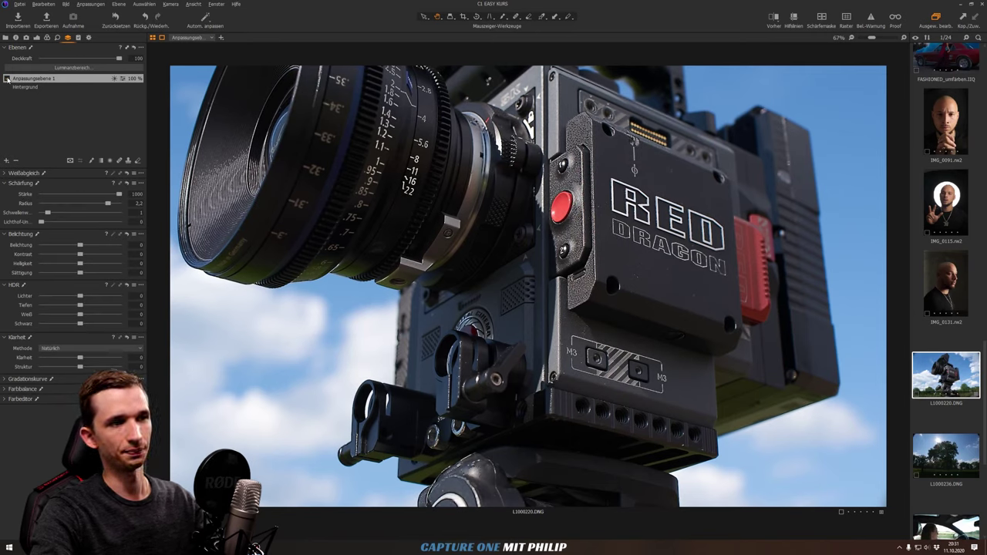
{"action": "left_click", "coordinate": [6, 79]}
{"action": "left_click", "coordinate": [6, 78]}
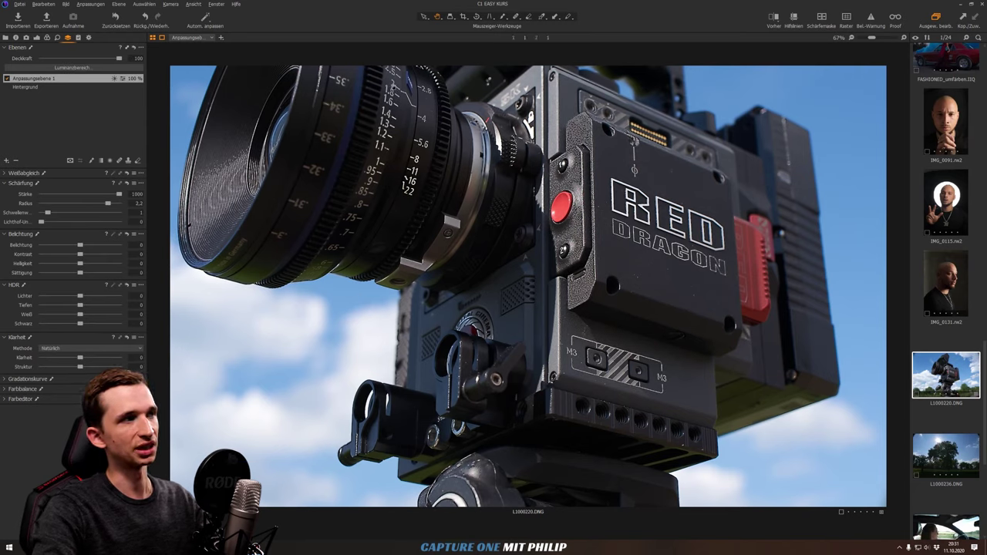
{"action": "left_click", "coordinate": [7, 80]}
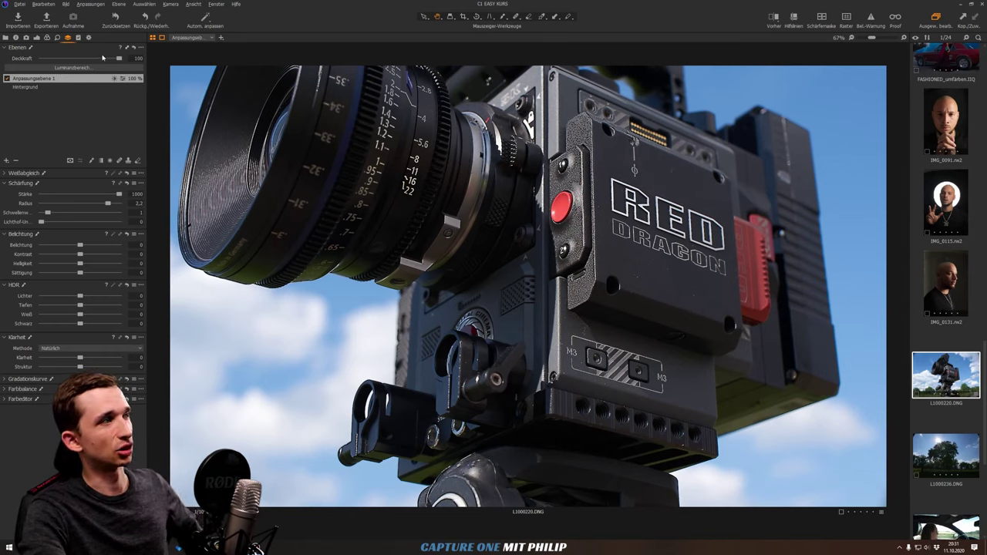
{"action": "left_click_drag", "start_coordinate": [98, 59], "coordinate": [81, 59]}
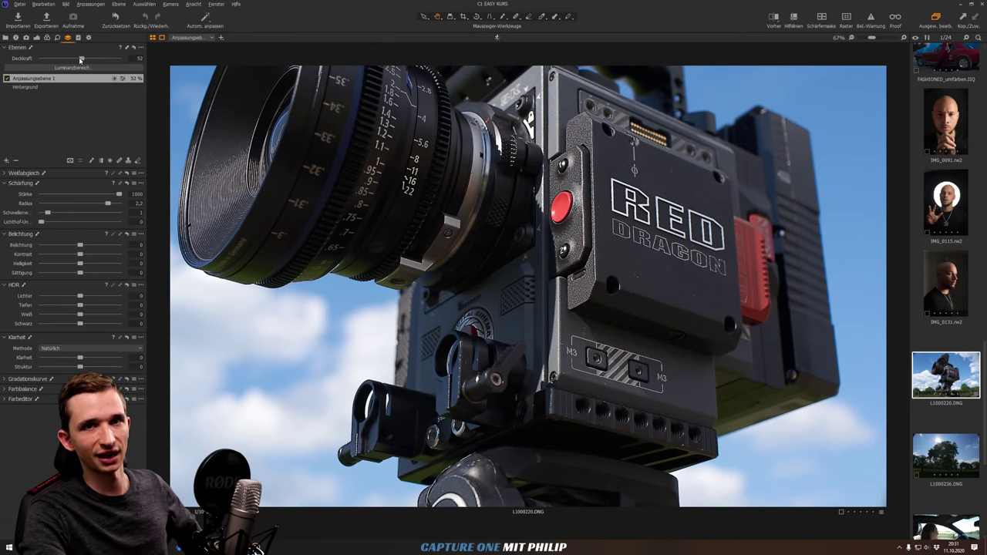
{"action": "key", "text": "ctrl+0"}
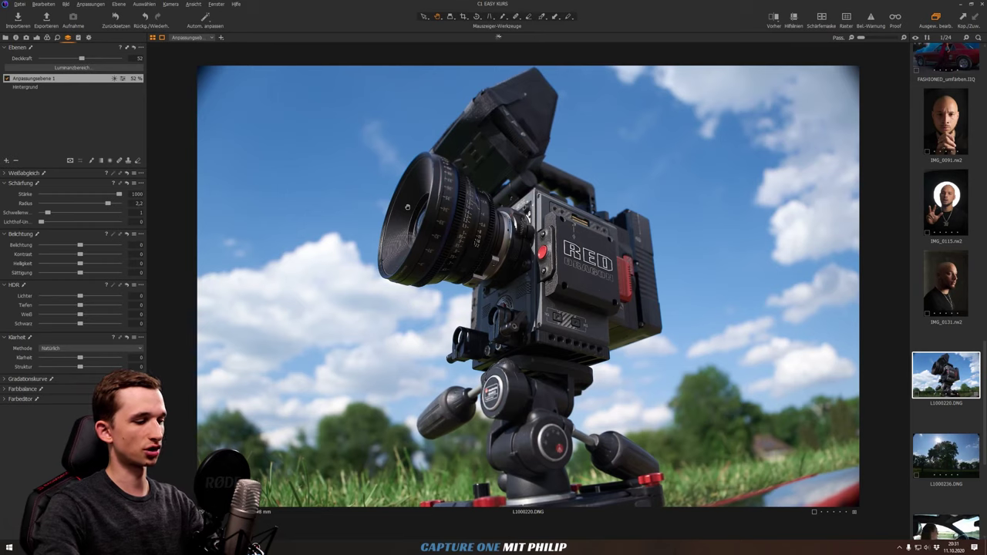
- Show the mask in black and white and erase it from the grass, trees and corners
{"action": "key", "text": "alt+m"}
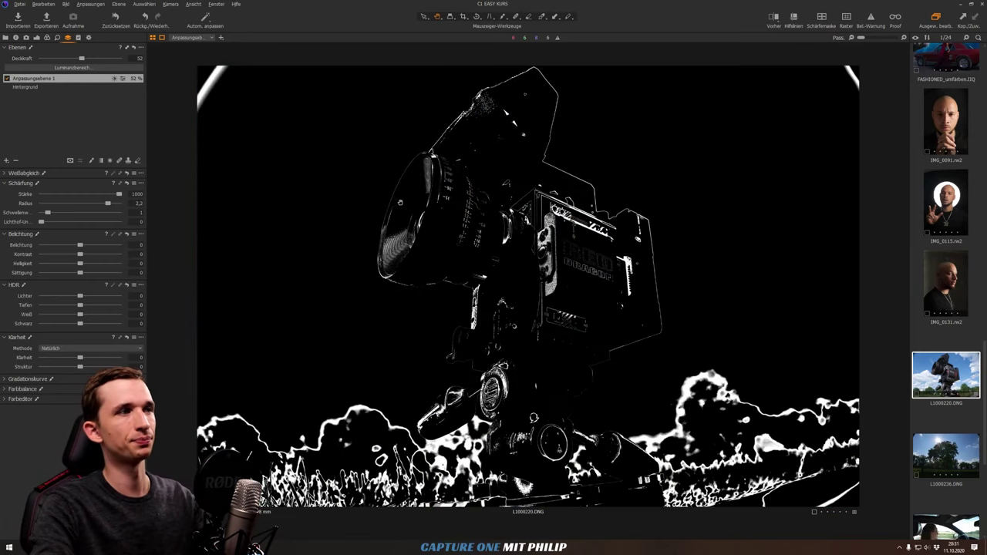
{"action": "key", "text": "e"}
{"action": "right_click", "coordinate": [326, 376]}
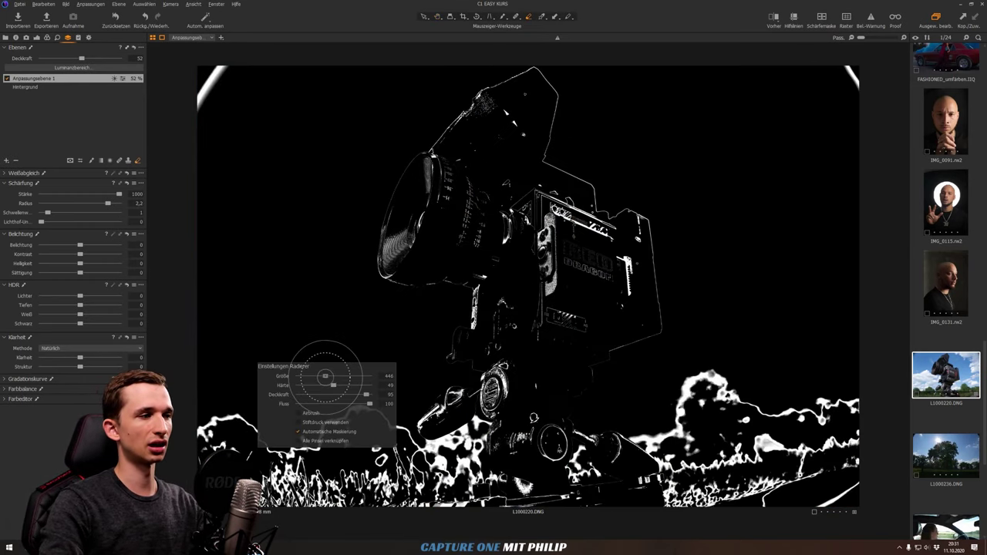
{"action": "mouse_move", "coordinate": [740, 393]}
{"action": "left_mouse_down"}
{"action": "mouse_move", "coordinate": [769, 424]}
{"action": "mouse_move", "coordinate": [854, 70]}
{"action": "left_mouse_up"}
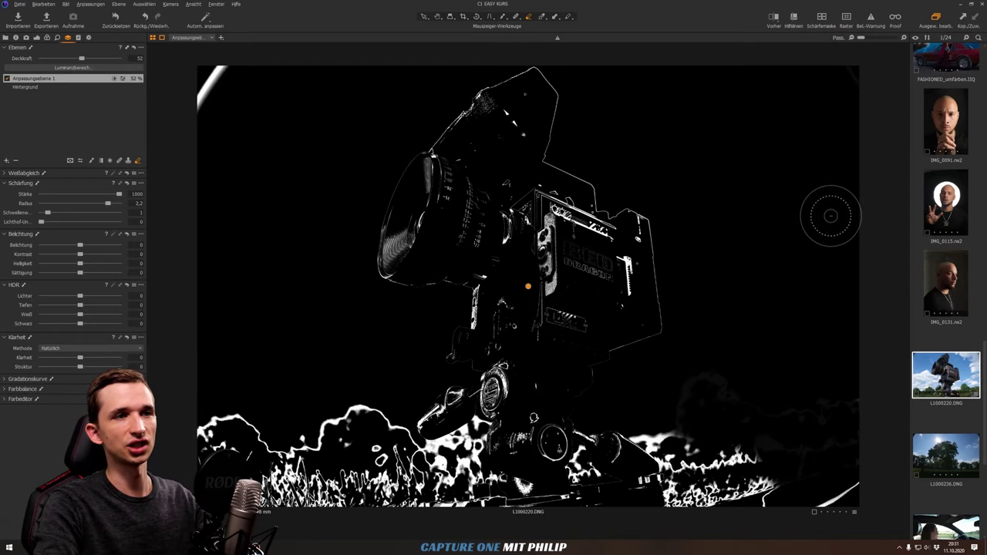
{"action": "right_click", "coordinate": [775, 252]}
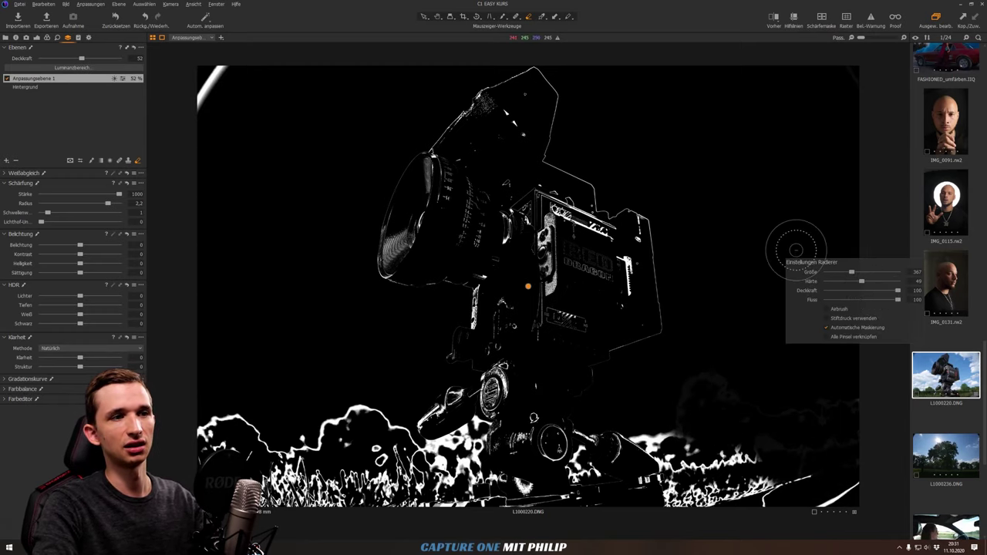
{"action": "left_click_drag", "start_coordinate": [760, 379], "coordinate": [833, 489]}
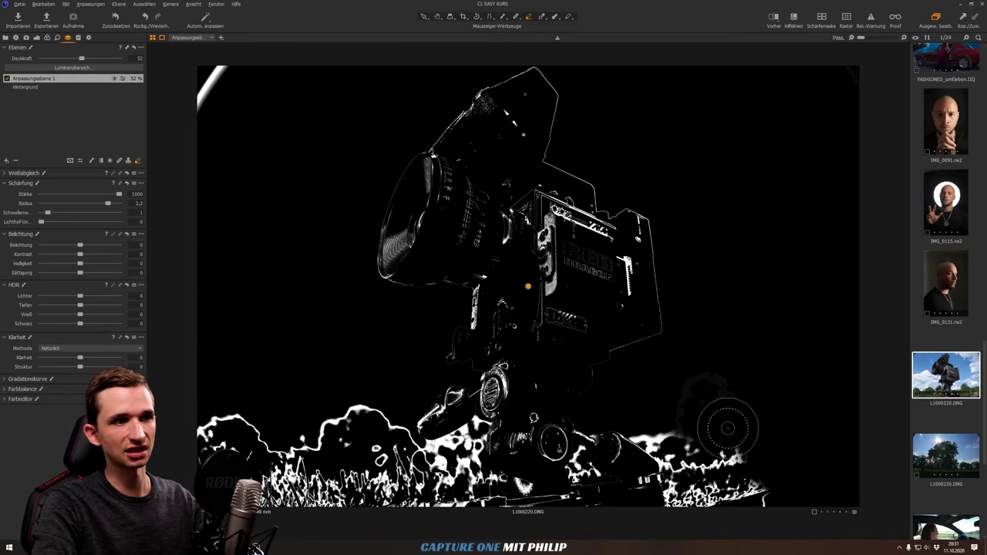
{"action": "mouse_move", "coordinate": [727, 428]}
{"action": "left_mouse_down"}
{"action": "mouse_move", "coordinate": [700, 473]}
{"action": "mouse_move", "coordinate": [534, 434]}
{"action": "mouse_move", "coordinate": [469, 370]}
{"action": "mouse_move", "coordinate": [434, 409]}
{"action": "mouse_move", "coordinate": [339, 403]}
{"action": "mouse_move", "coordinate": [220, 447]}
{"action": "mouse_move", "coordinate": [432, 501]}
{"action": "mouse_move", "coordinate": [307, 373]}
{"action": "mouse_move", "coordinate": [205, 77]}
{"action": "mouse_move", "coordinate": [319, 81]}
{"action": "left_mouse_up"}
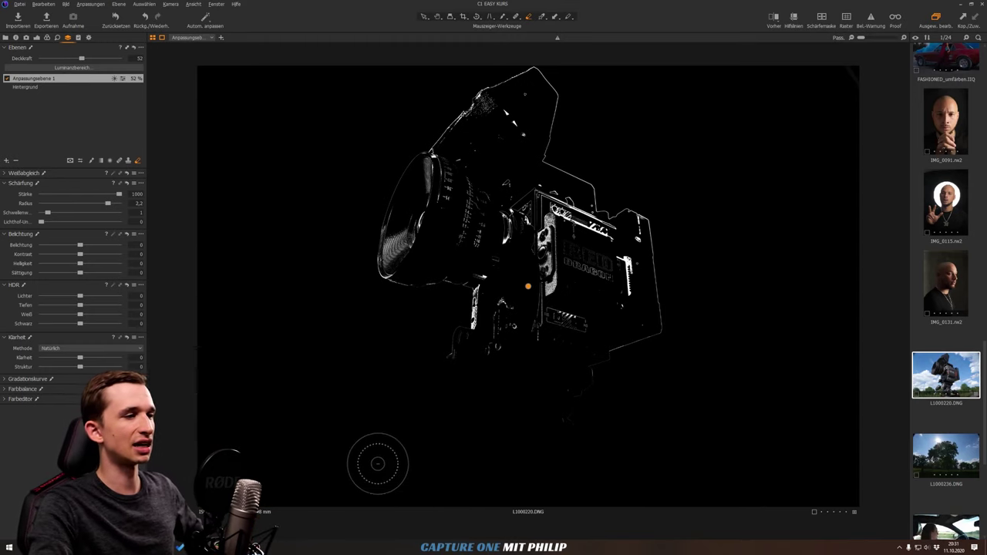
{"action": "right_click", "coordinate": [377, 463]}
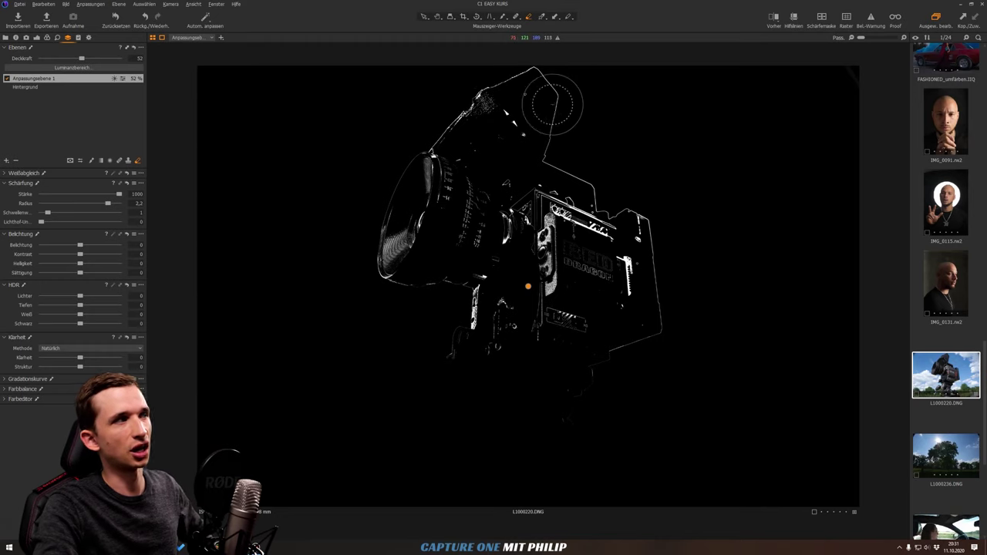
- Reopen Luminanzbereich and raise the range's lower limit from 76 to 79
{"action": "left_click", "coordinate": [63, 68]}
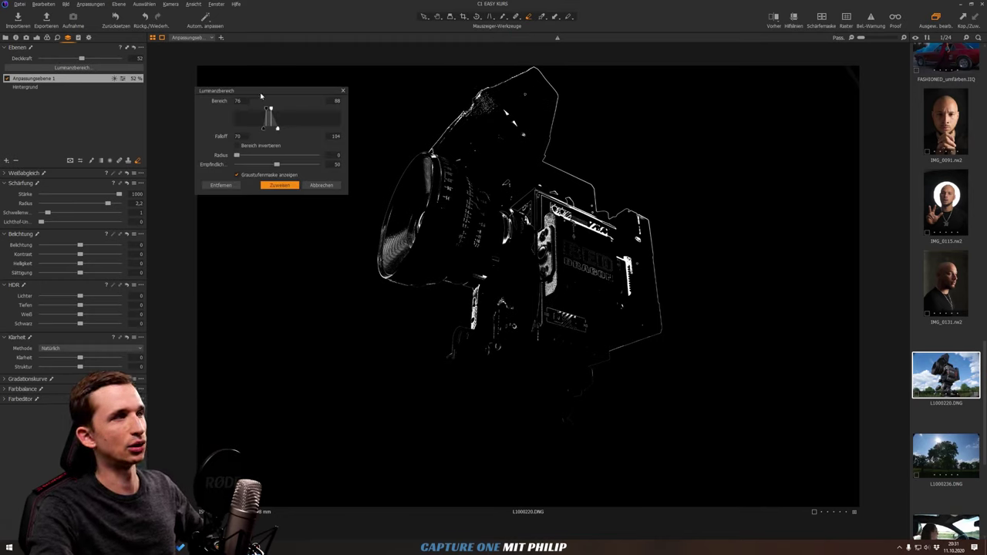
{"action": "left_click_drag", "start_coordinate": [268, 112], "coordinate": [265, 110]}
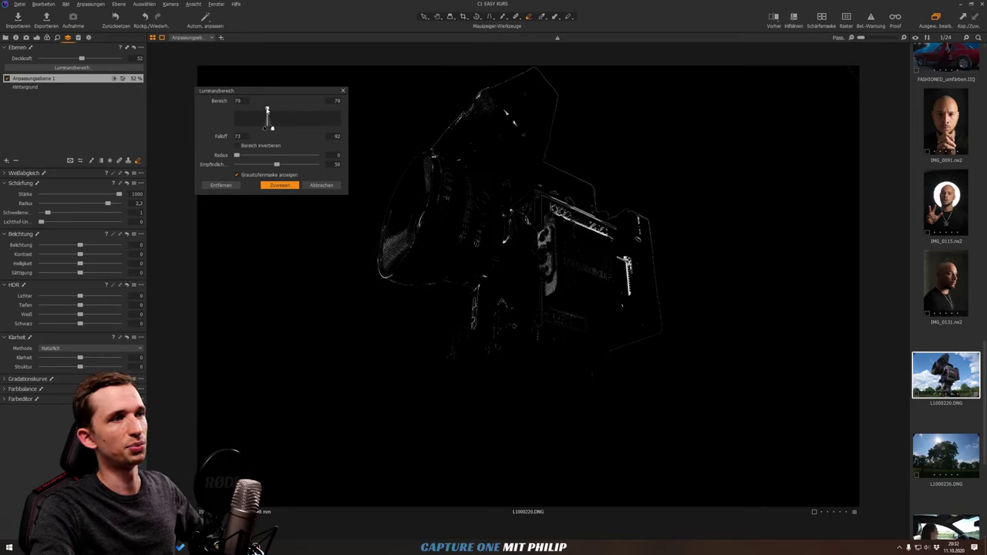
- Apply the range, disable Automatische Maskierung, and erase mask over the camera body and lens
{"action": "left_click", "coordinate": [285, 187]}
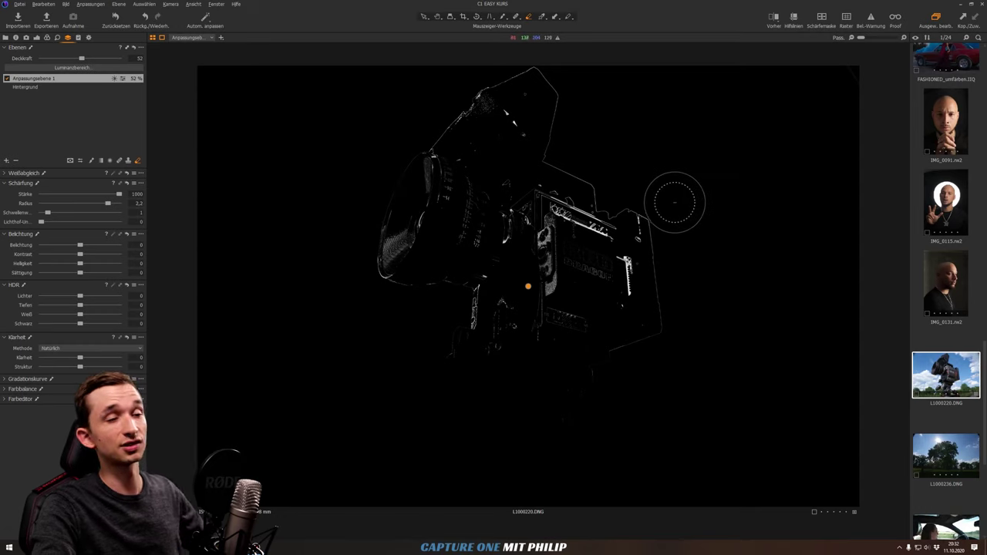
{"action": "right_click", "coordinate": [675, 221]}
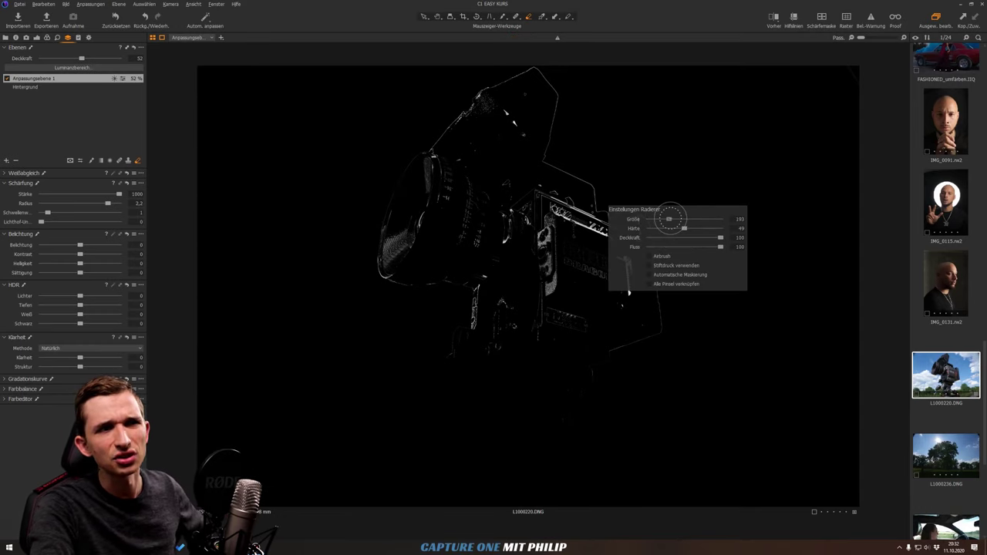
{"action": "left_click_drag", "start_coordinate": [467, 93], "coordinate": [539, 69]}
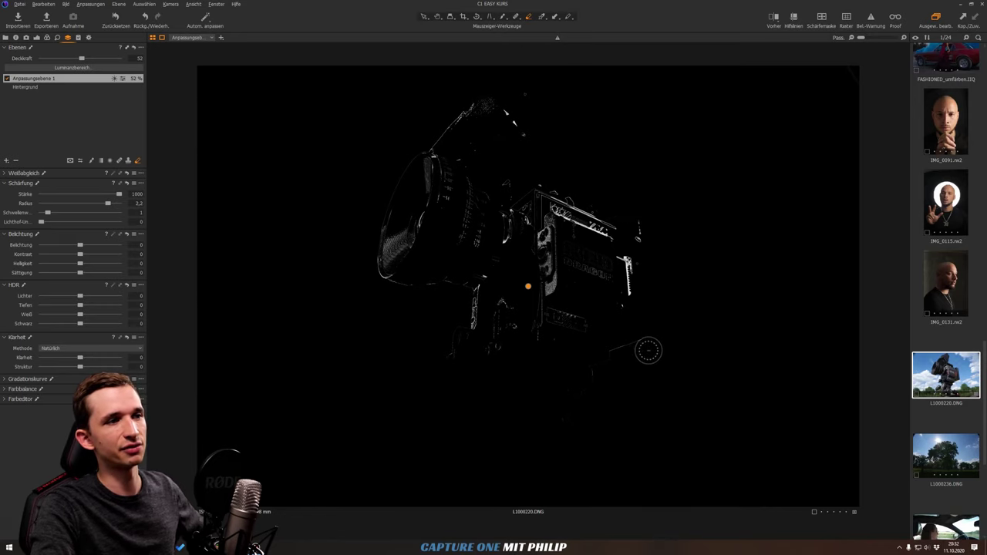
{"action": "left_click_drag", "start_coordinate": [599, 394], "coordinate": [388, 208]}
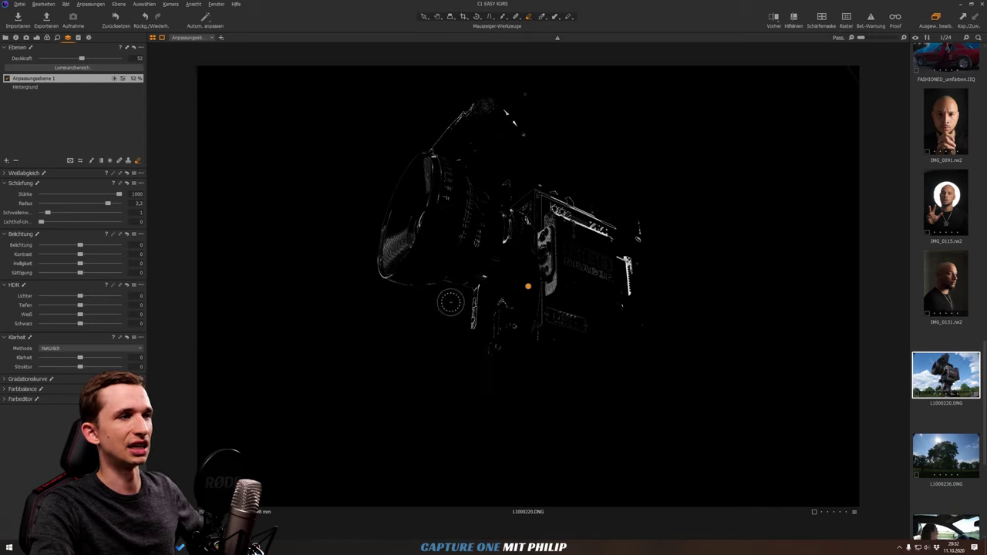
{"action": "mouse_move", "coordinate": [364, 269]}
{"action": "left_mouse_down"}
{"action": "mouse_move", "coordinate": [445, 109]}
{"action": "mouse_move", "coordinate": [465, 107]}
{"action": "left_mouse_up"}
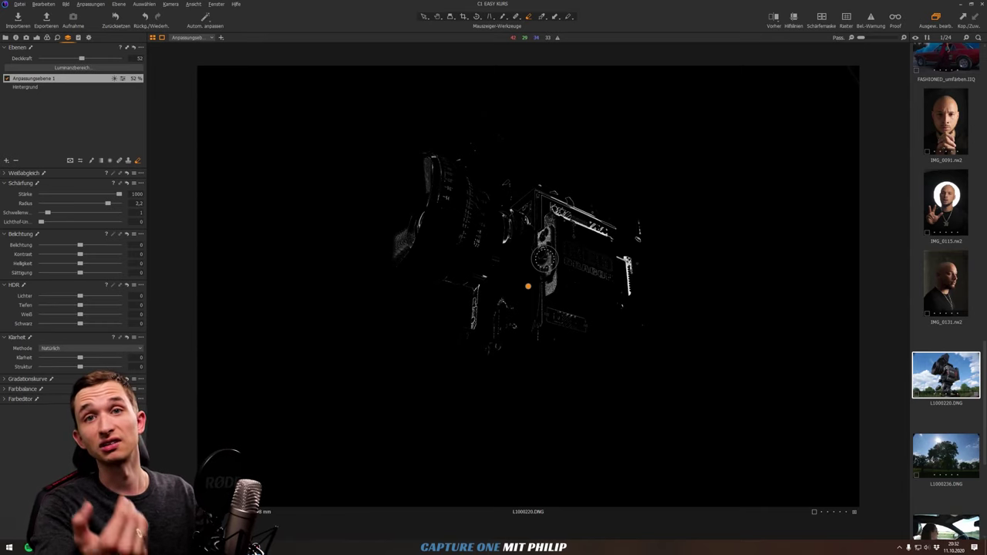
{"action": "key", "text": "m"}
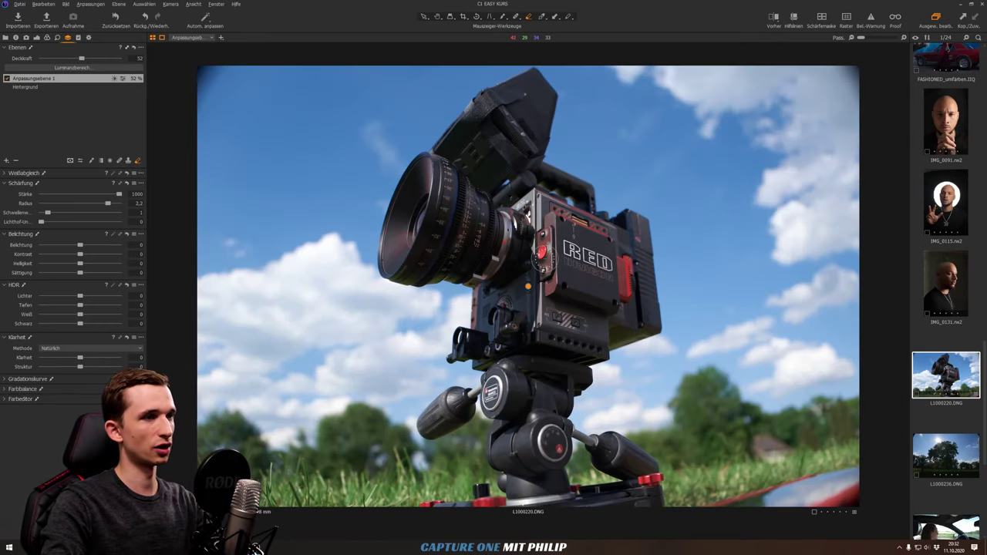
{"action": "key", "text": "m"}
{"action": "key", "text": "m"}
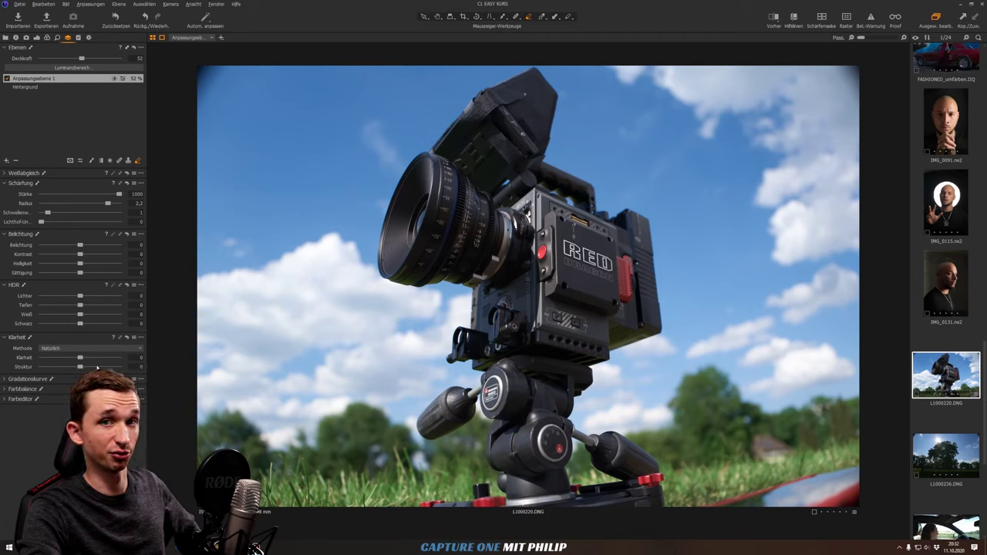
- Add a new filled adjustment layer and rename the original sharpening layer
{"action": "left_click", "coordinate": [7, 160]}
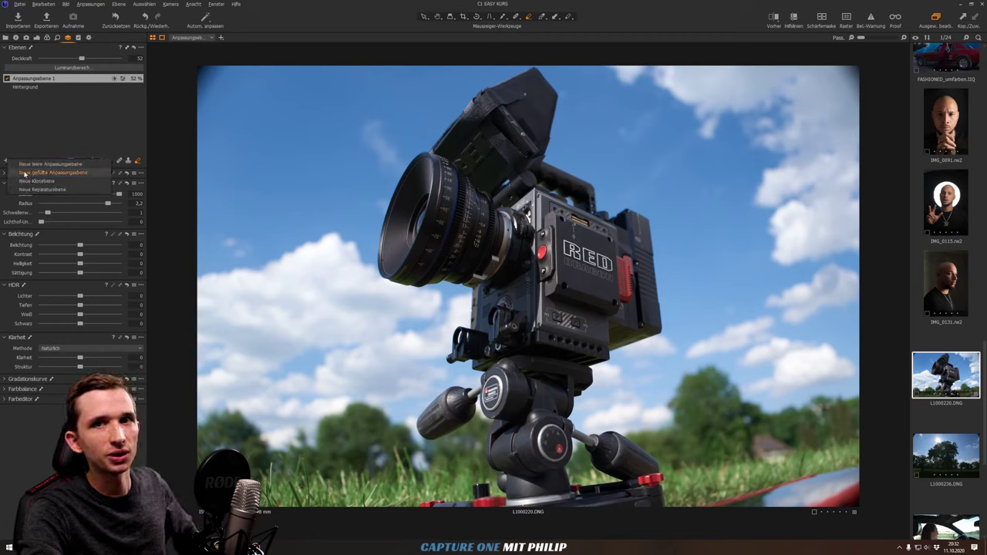
{"action": "left_click", "coordinate": [25, 172]}
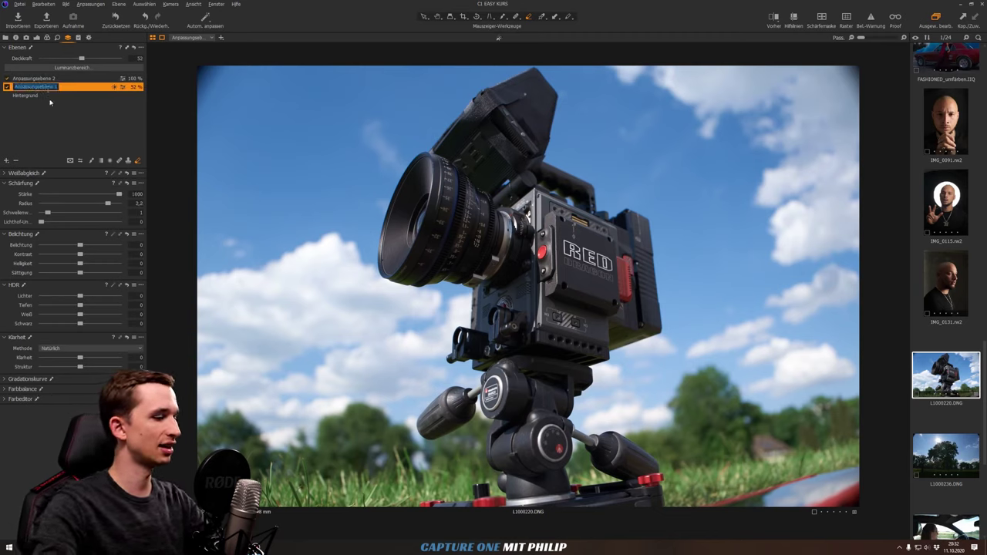
{"action": "type", "text": "Schärfespot"}
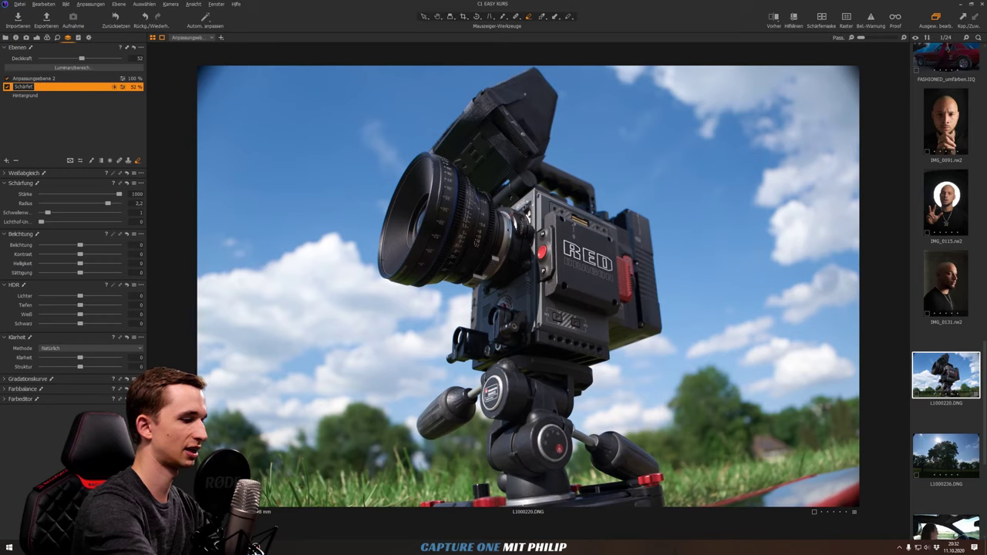
- Name the new layer Struktur and show its mask
{"action": "double_click", "coordinate": [34, 77]}
{"action": "type", "text": "Struktur"}
{"action": "key", "text": "Return"}
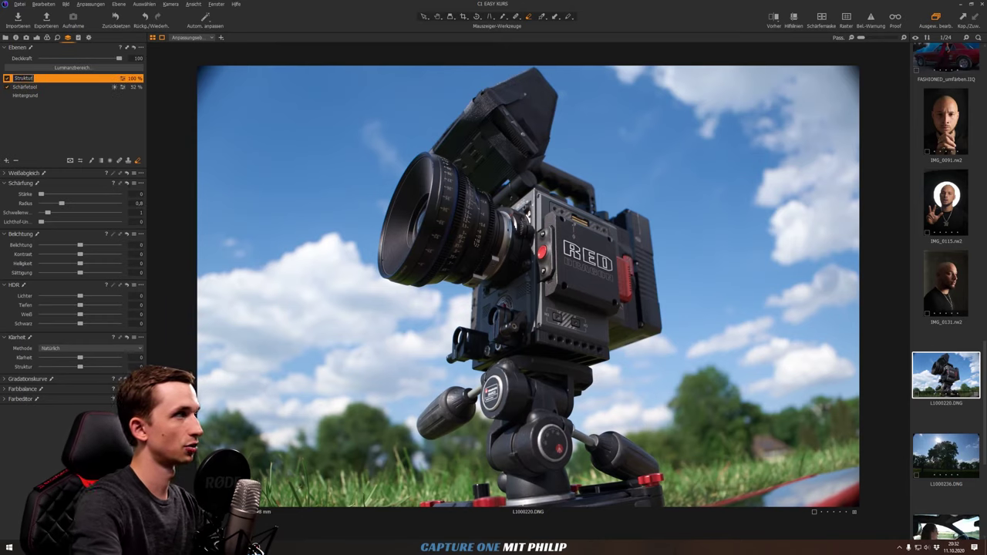
{"action": "left_click", "coordinate": [36, 80]}
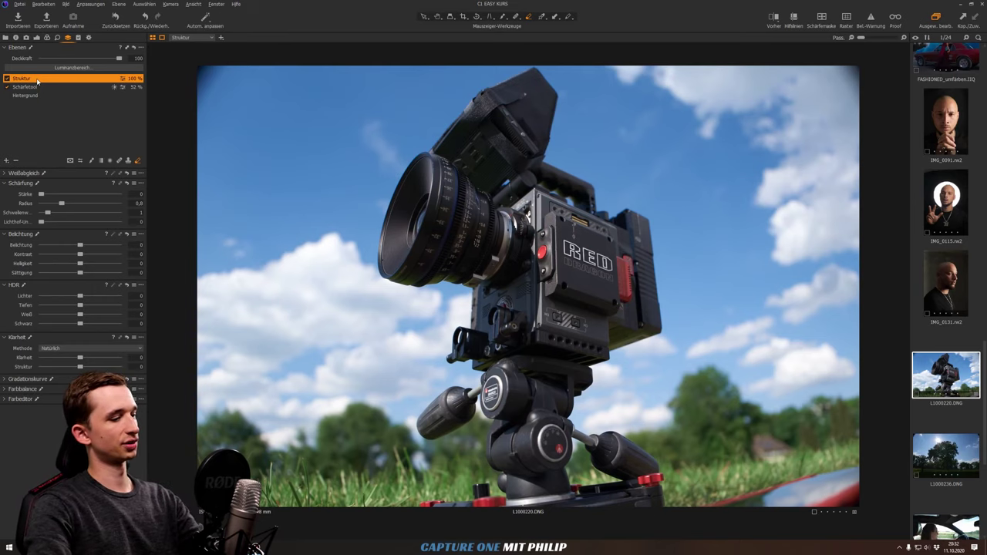
{"action": "key", "text": "m"}
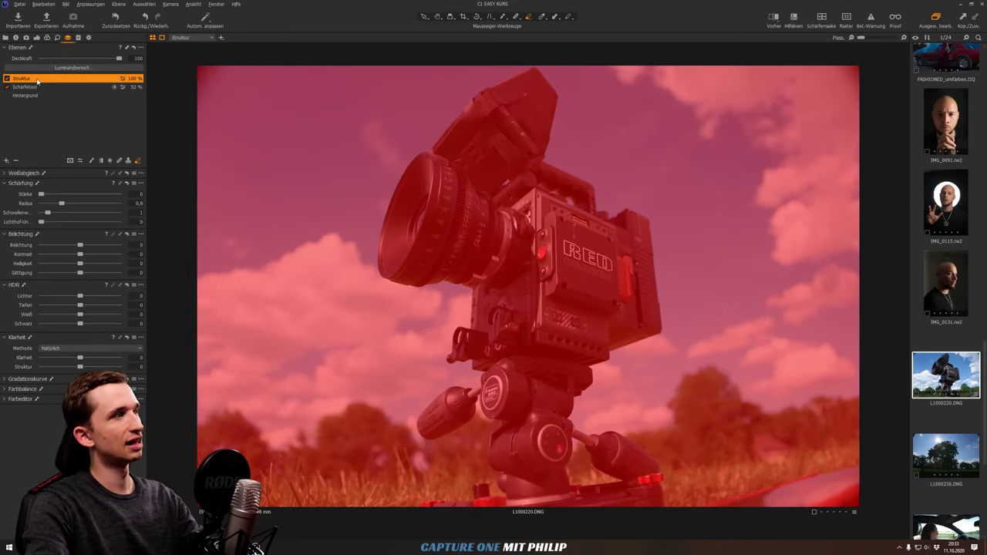
- Copy the Schärfetool layer's mask onto the Struktur layer
{"action": "right_click", "coordinate": [36, 81]}
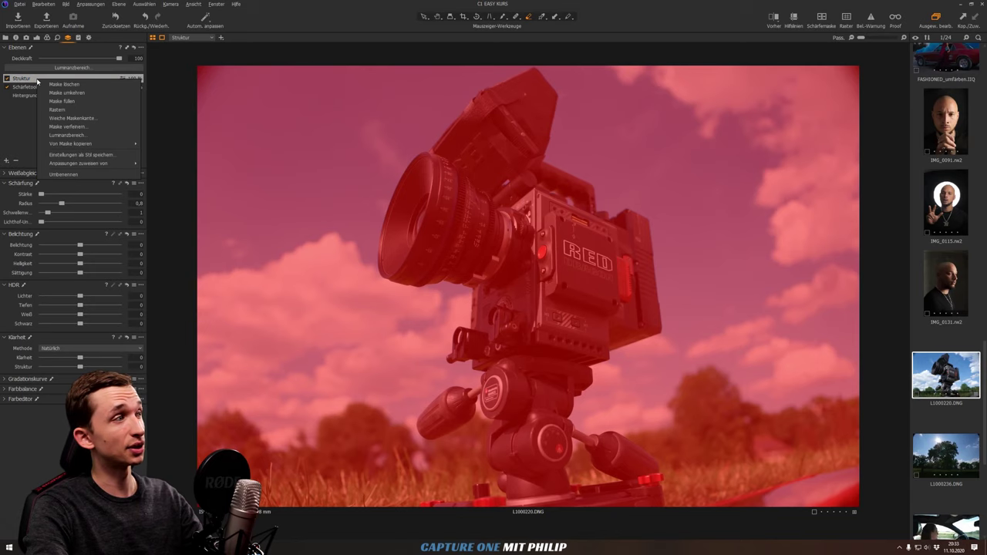
{"action": "mouse_move", "coordinate": [70, 143]}
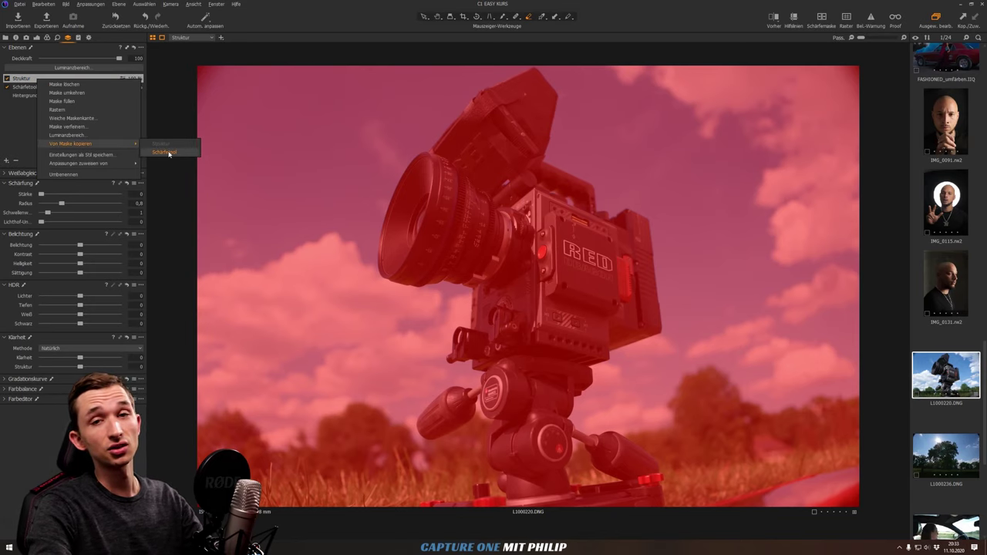
{"action": "left_click", "coordinate": [167, 152]}
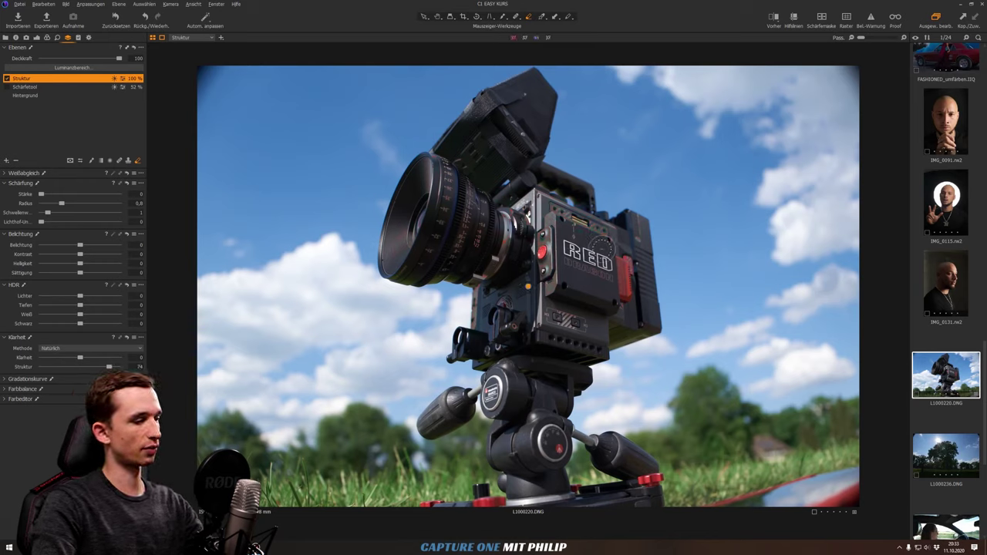
{"action": "key", "text": "ctrl+alt+0"}
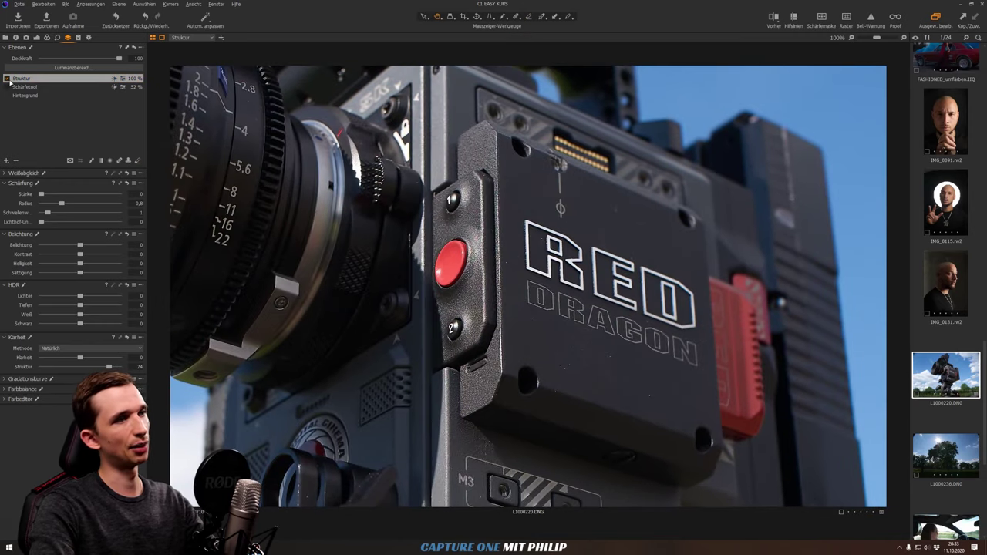
{"action": "left_click", "coordinate": [7, 79]}
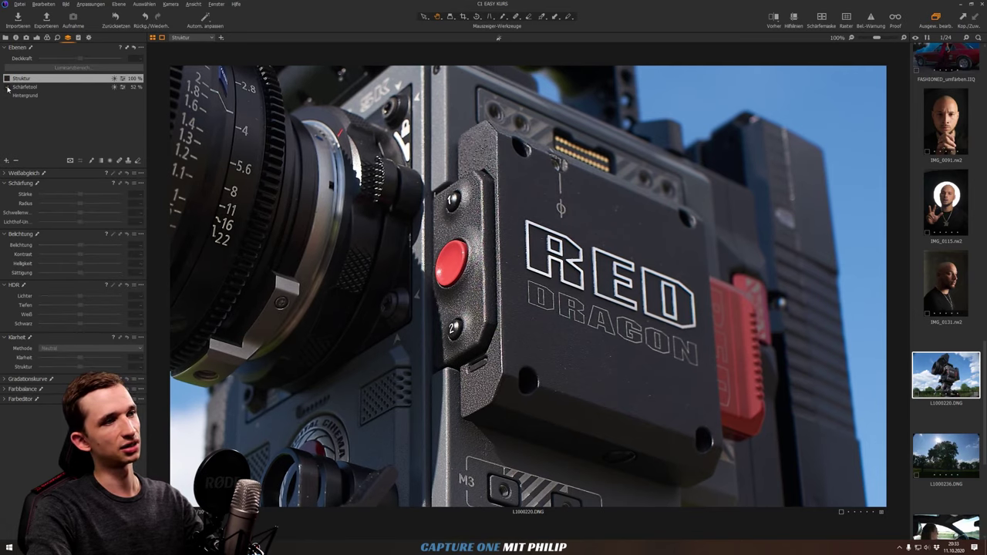
{"action": "left_click", "coordinate": [8, 88]}
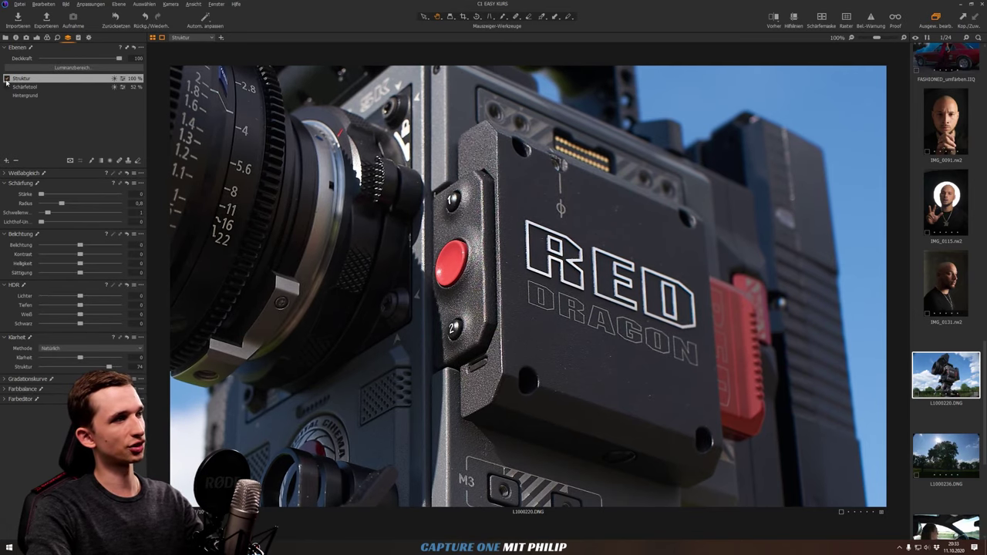
{"action": "left_click", "coordinate": [7, 79]}
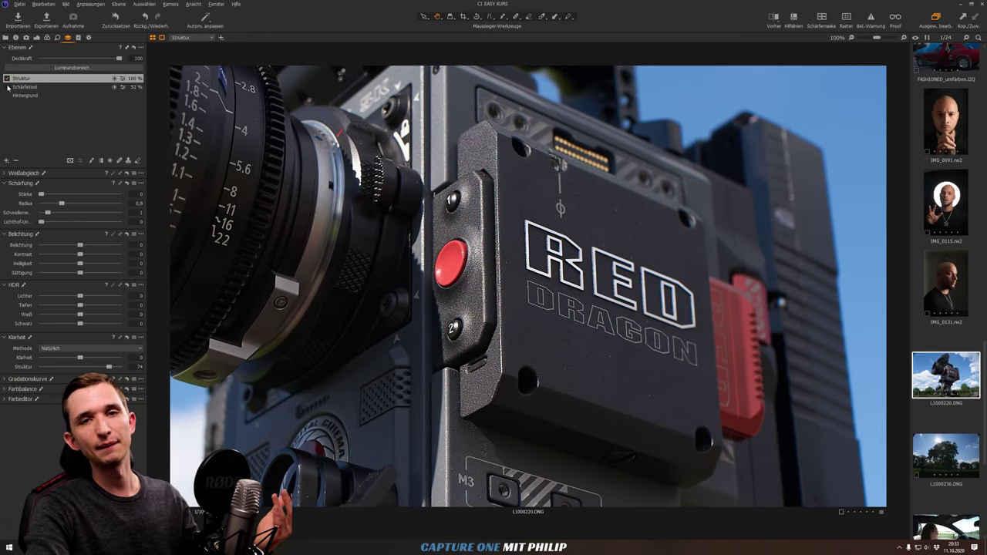